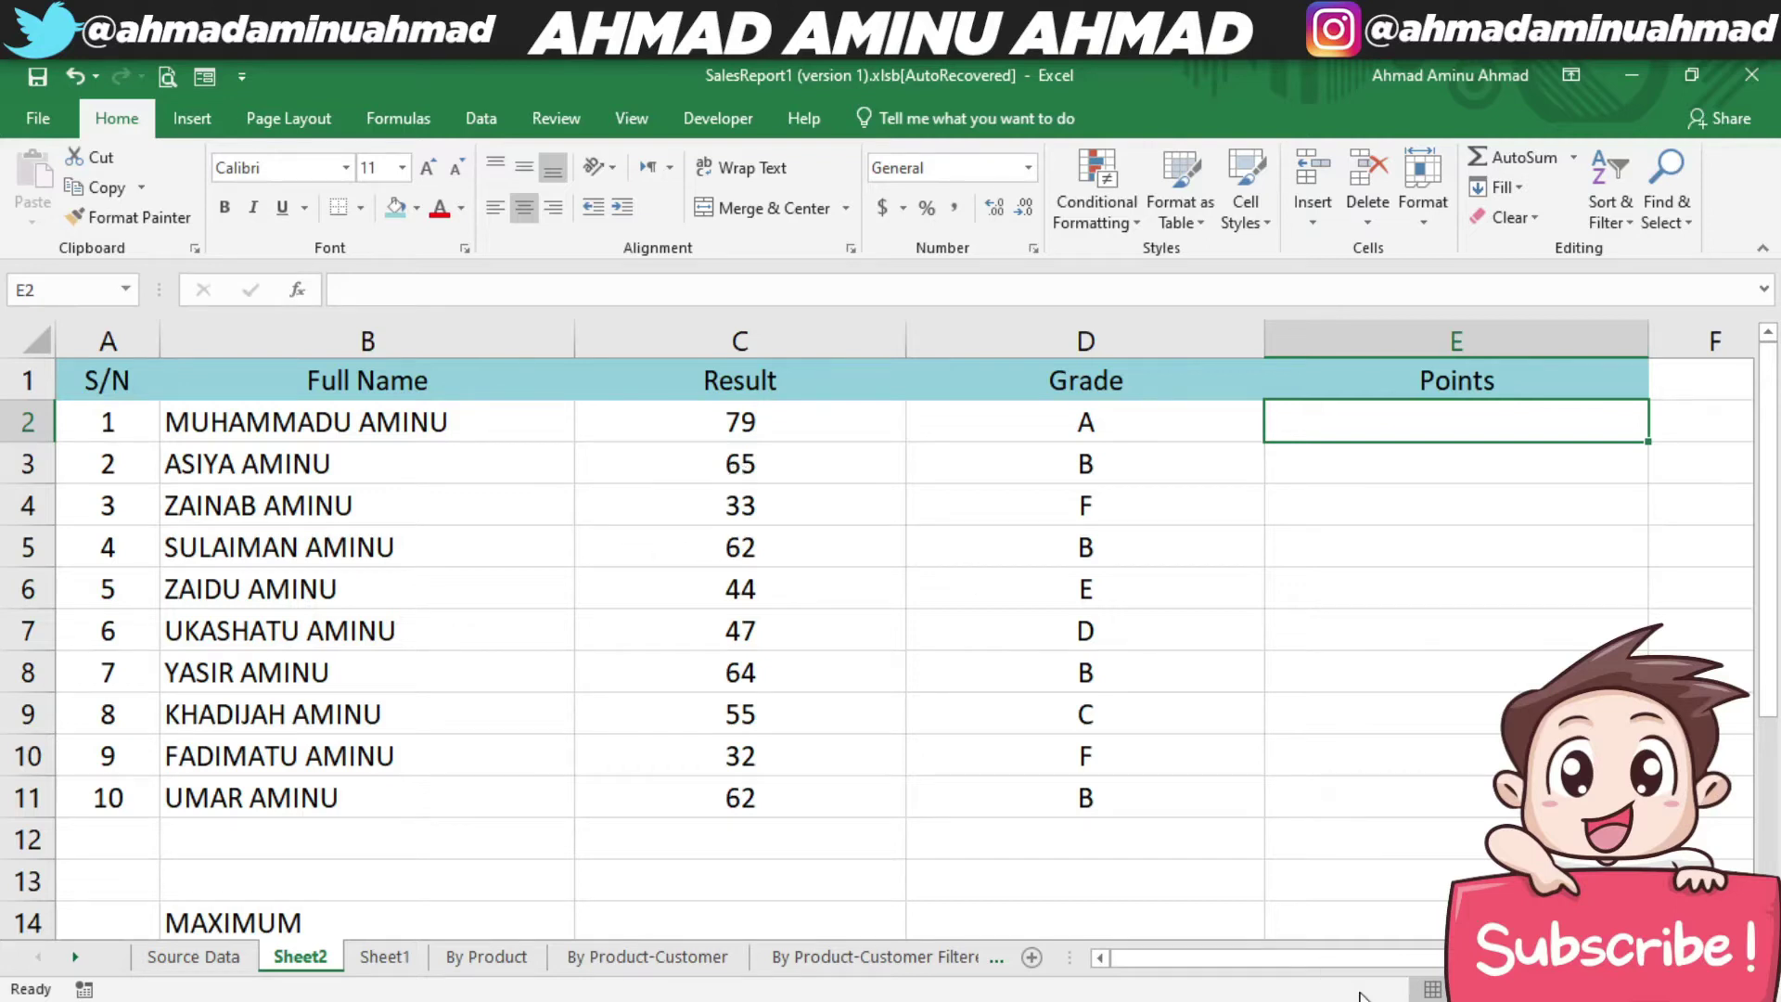
- Start the nested IF in E2, testing D2 for grade A (5 points) and B (4 points)
left_click_drag(1271, 963, 1410, 957)
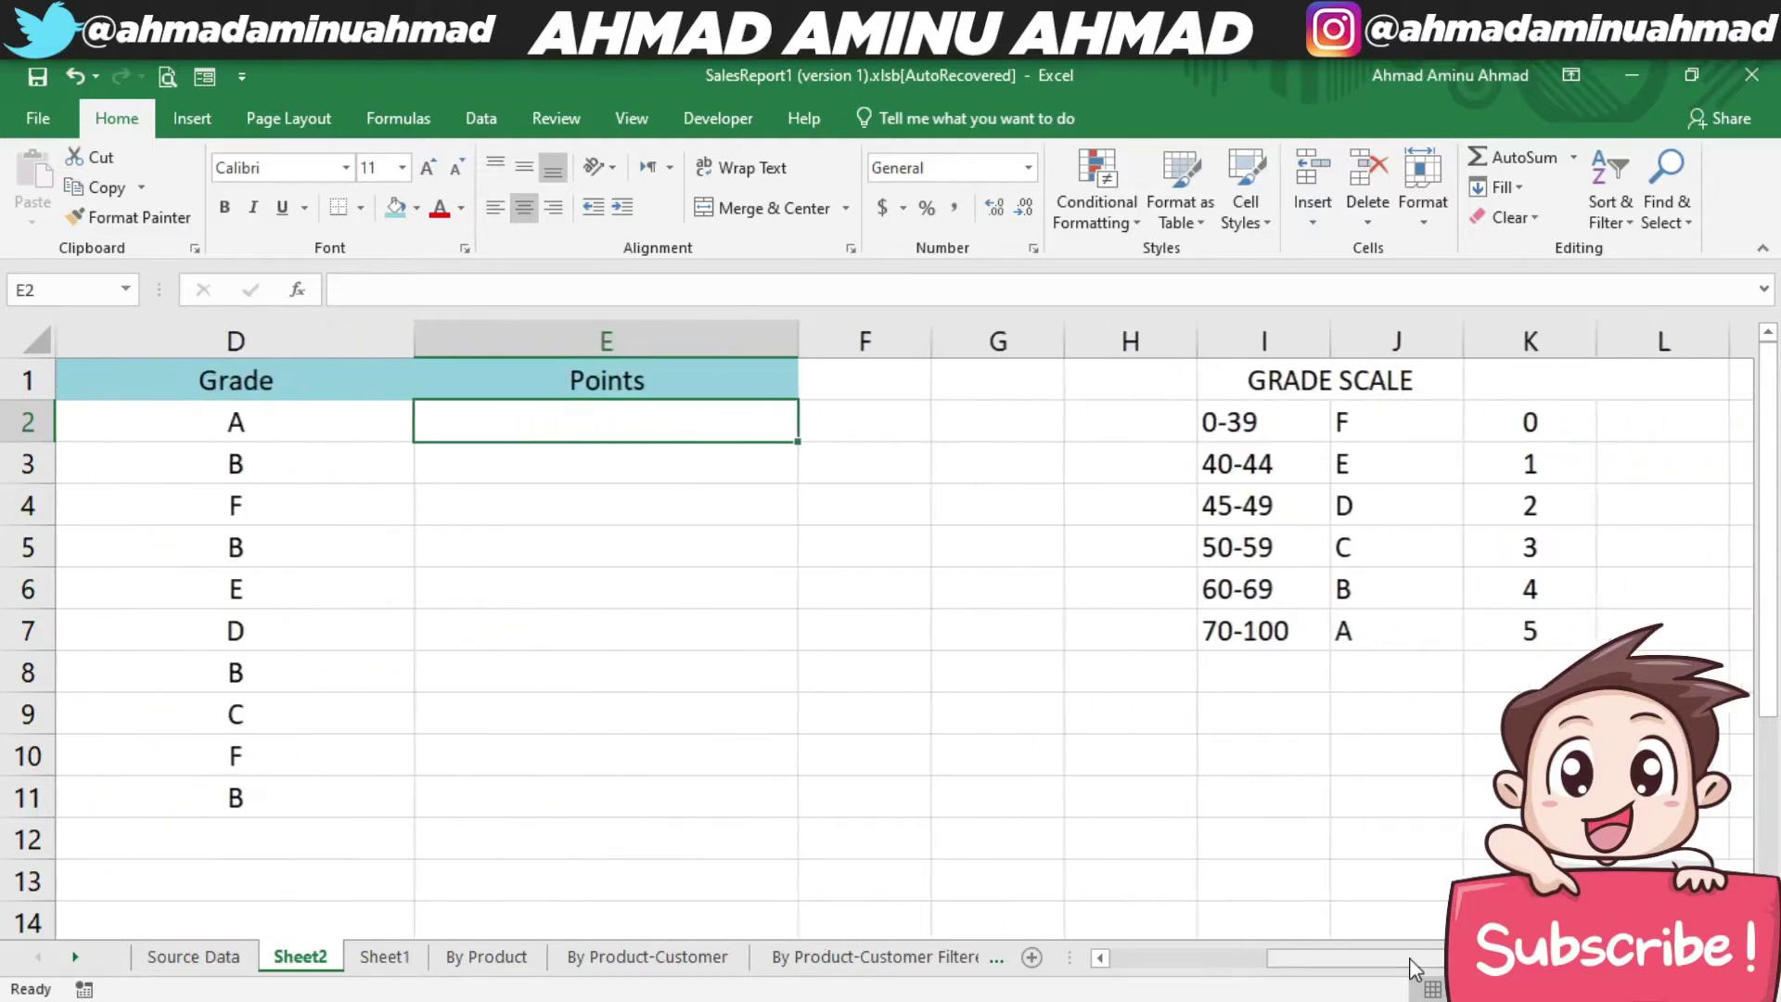
left_click(1141, 965)
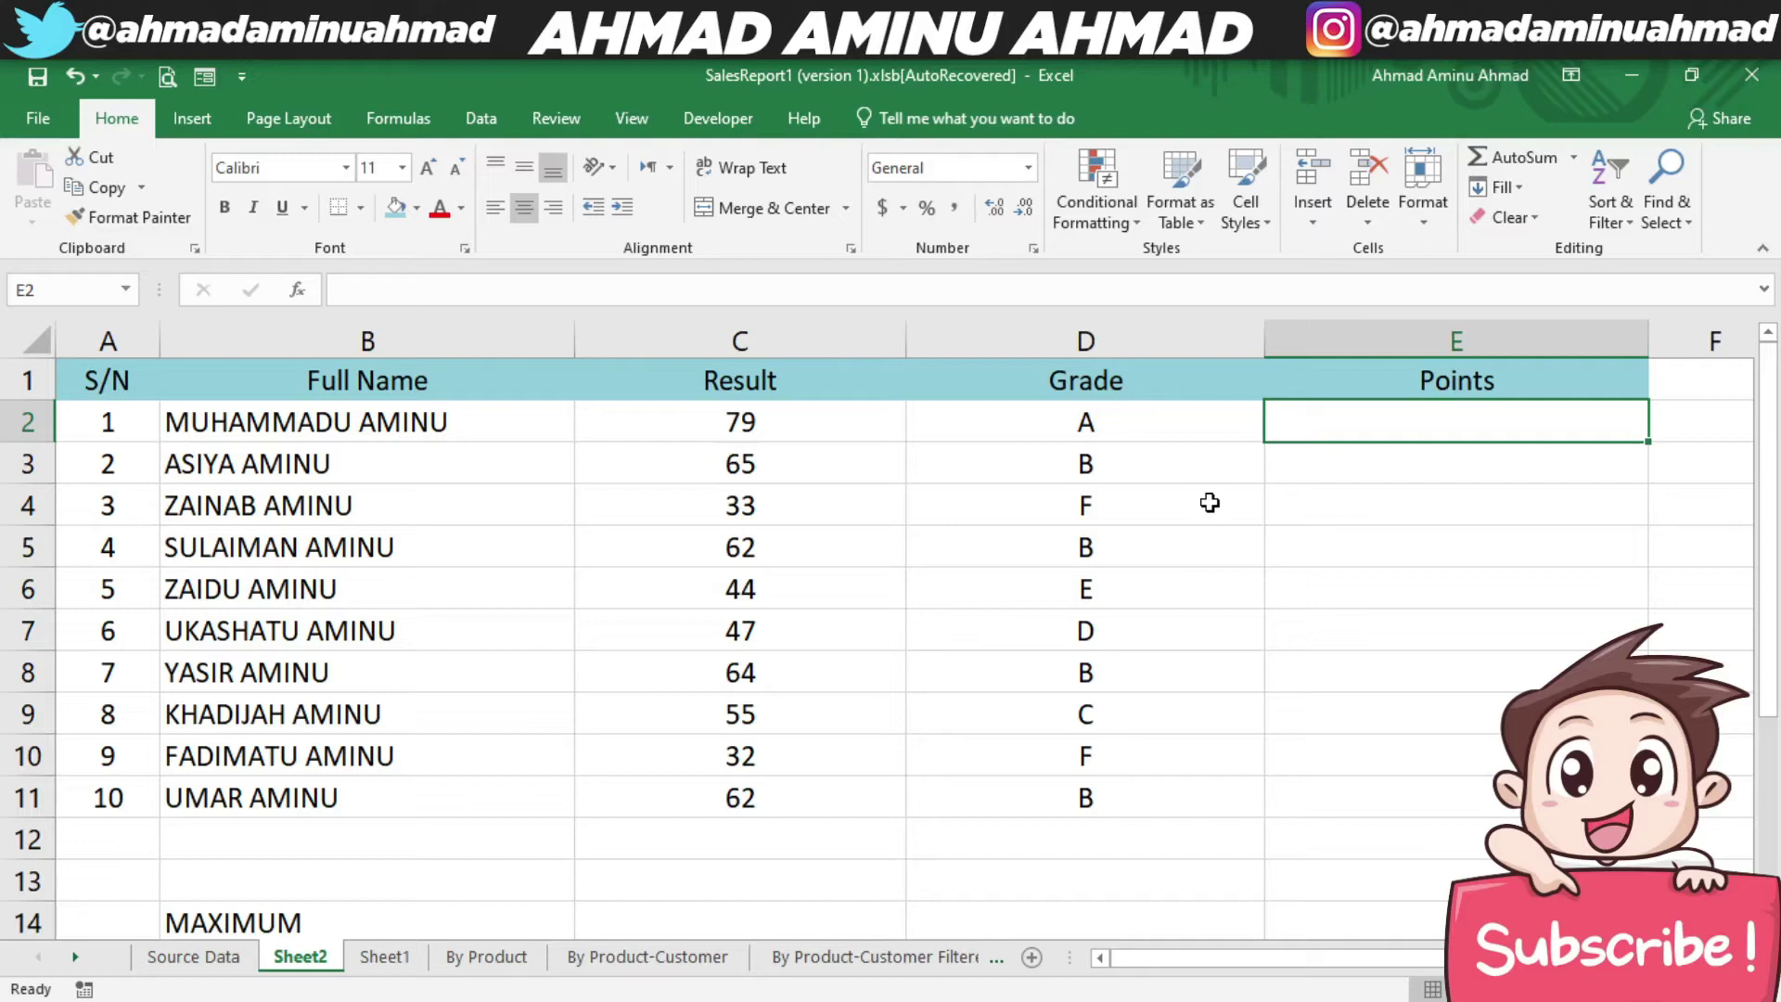
type("=")
key("BackSpace")
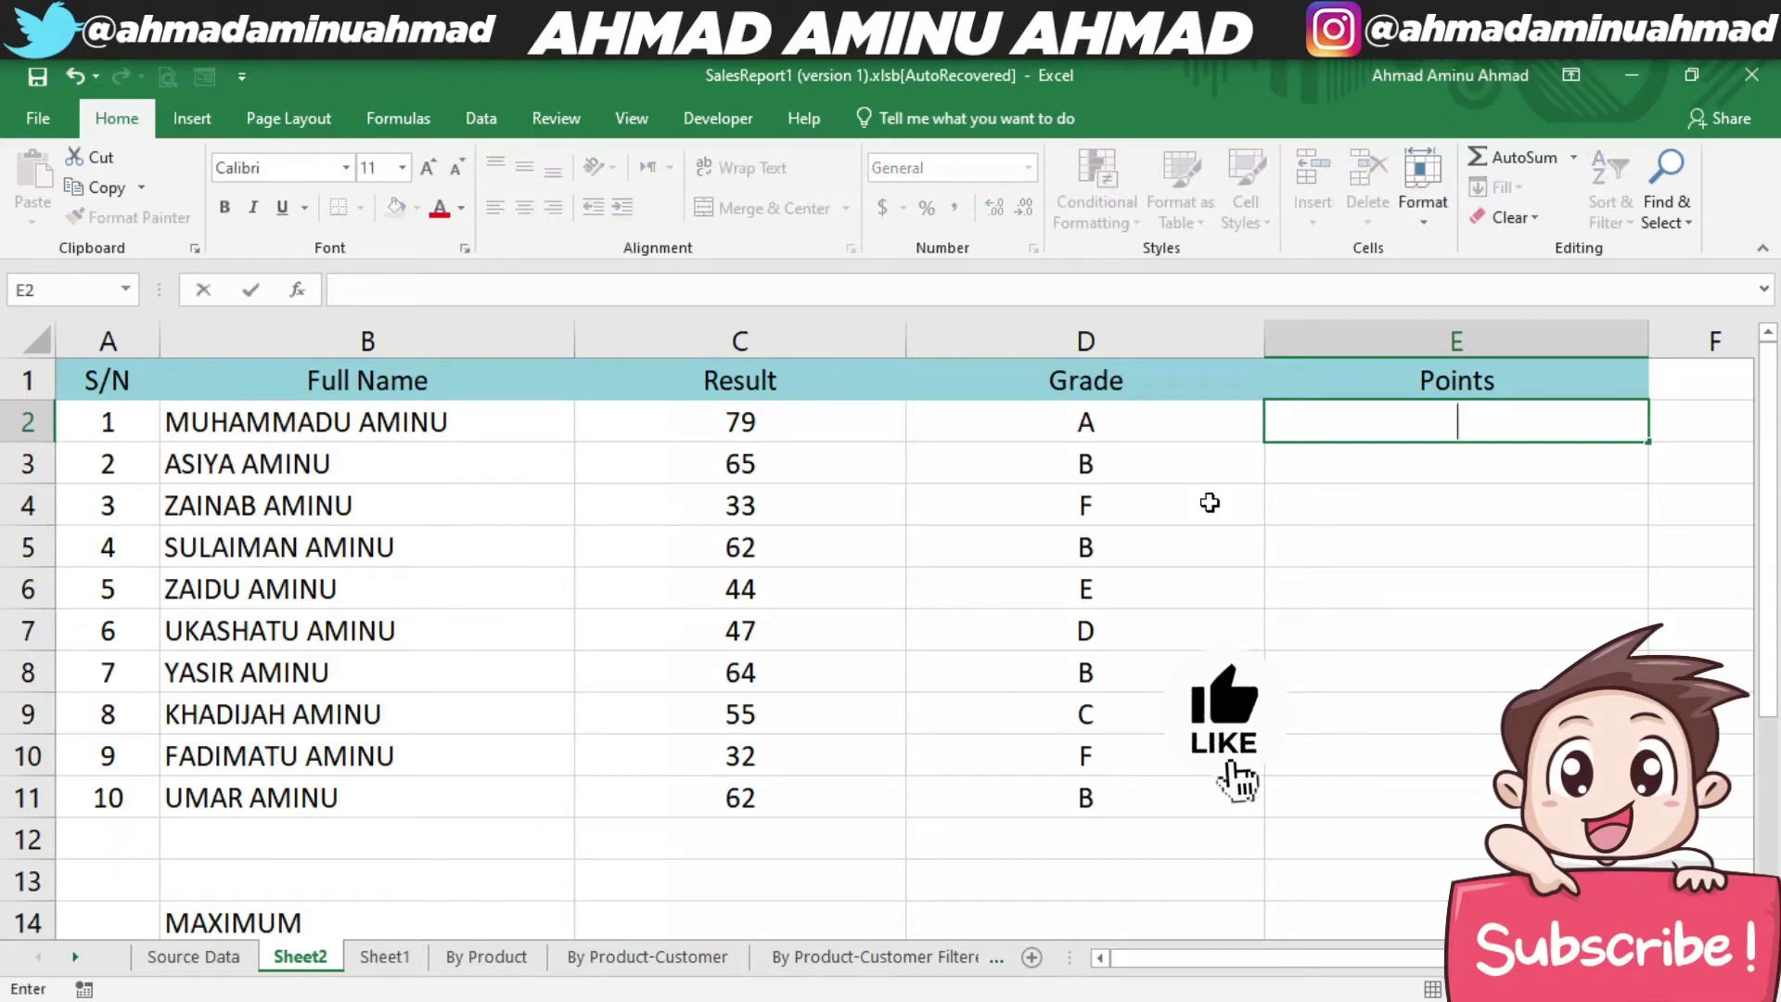
type("=IF(")
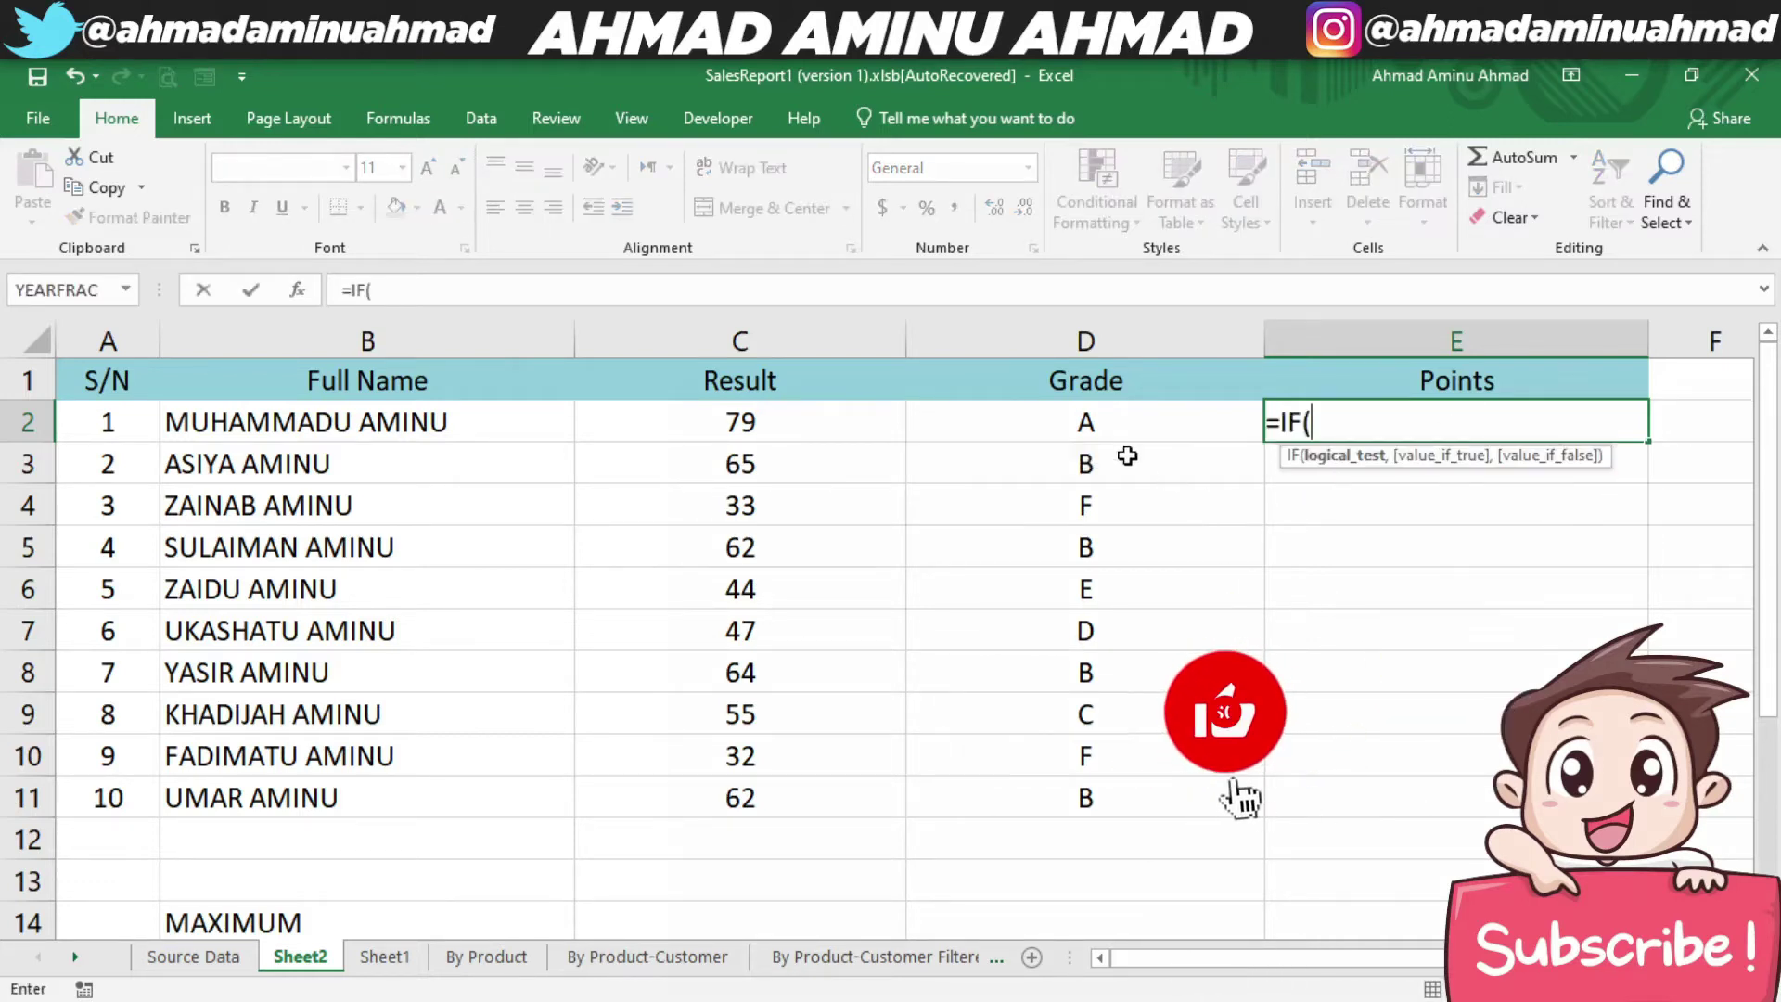
left_click(1107, 431)
type("=")
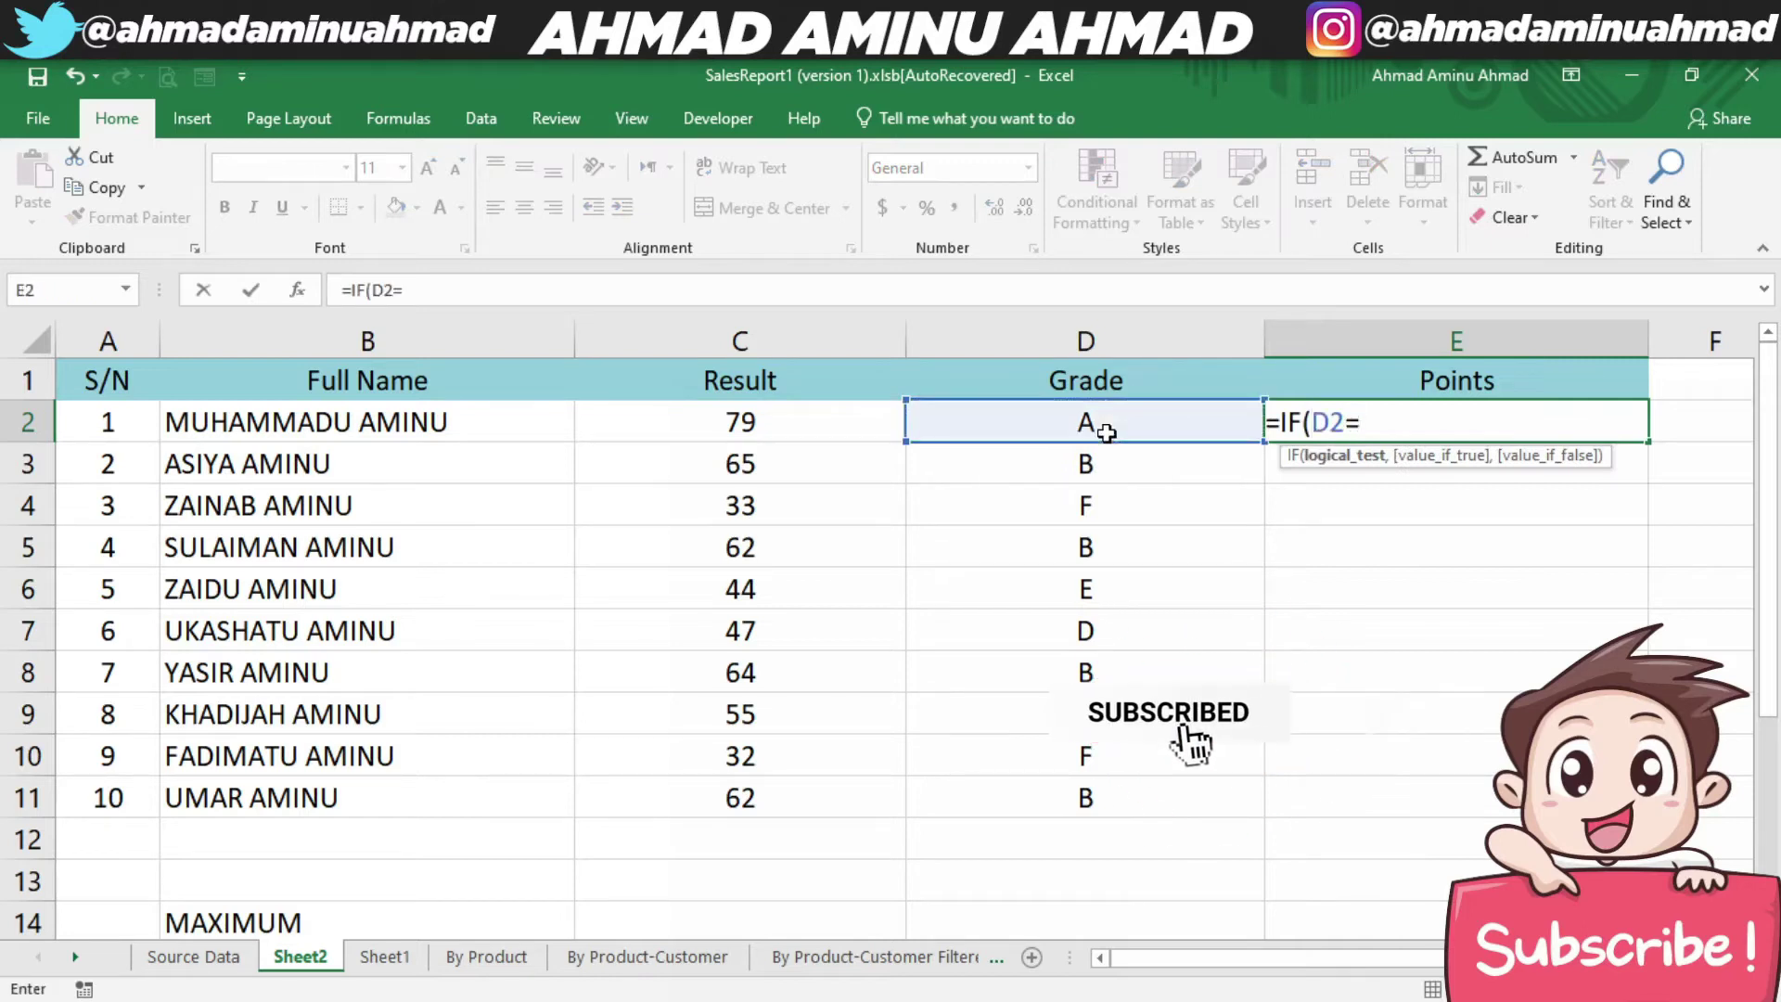
type("\"A\",5,IF(")
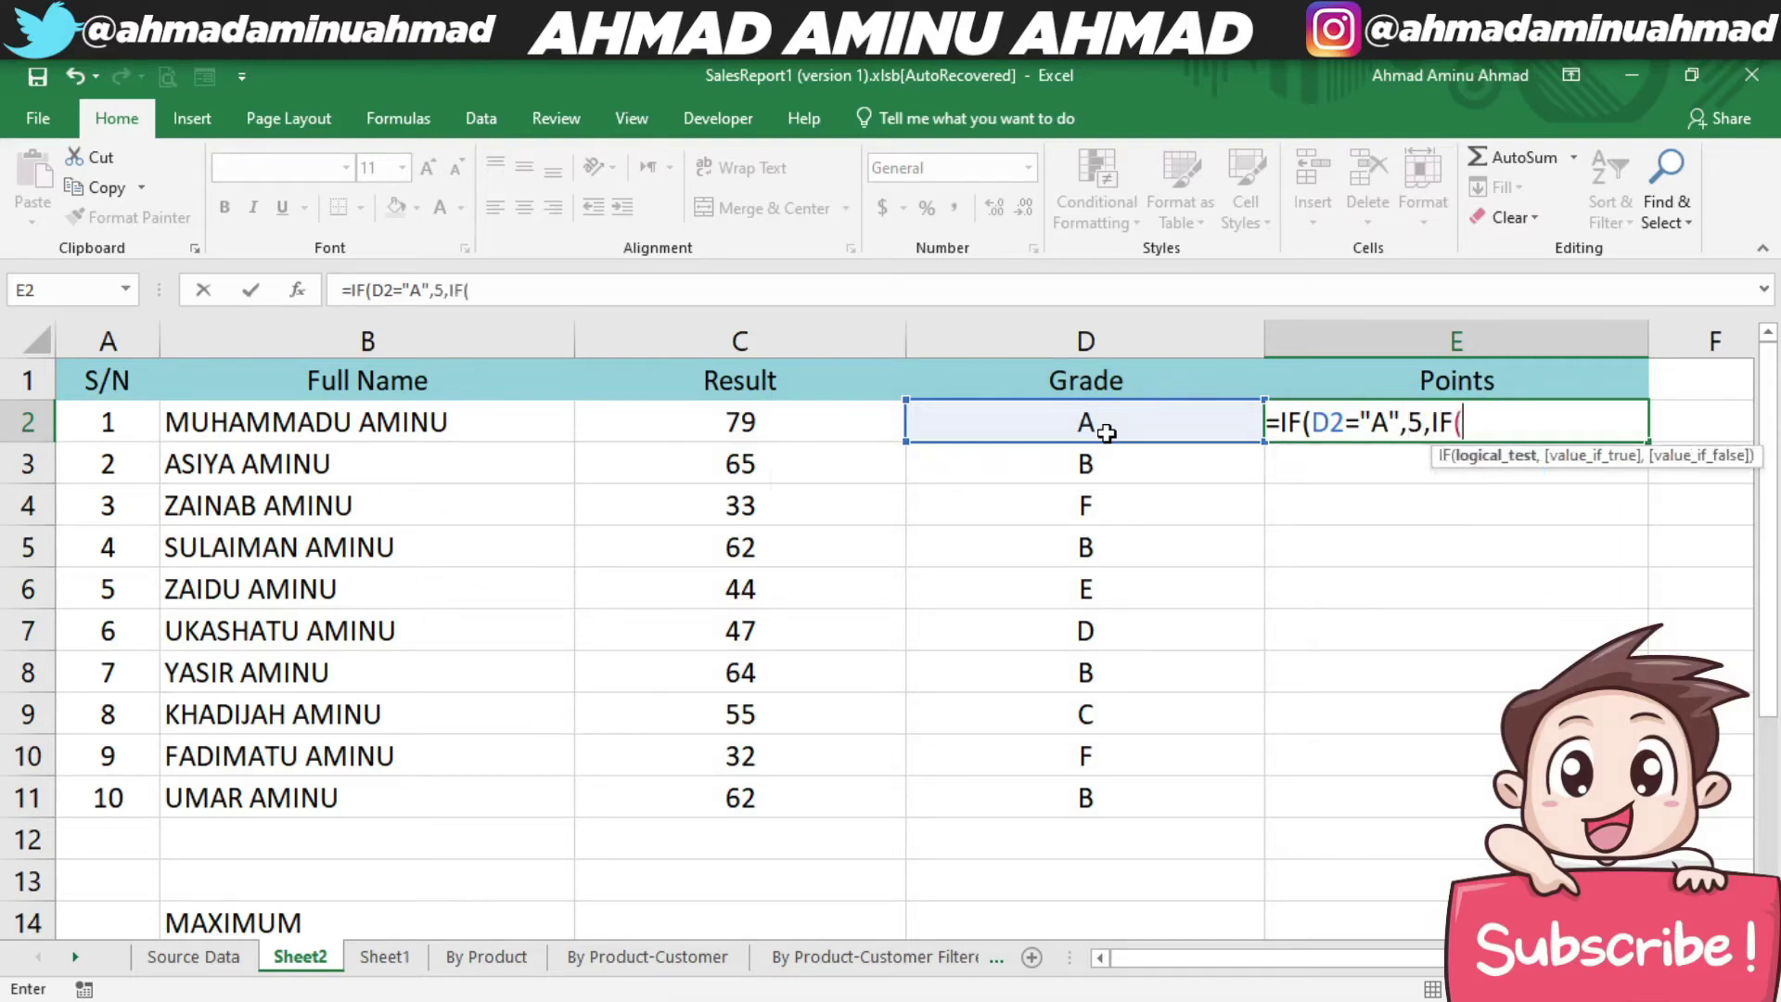
left_click(1107, 432)
type("=\"B\",")
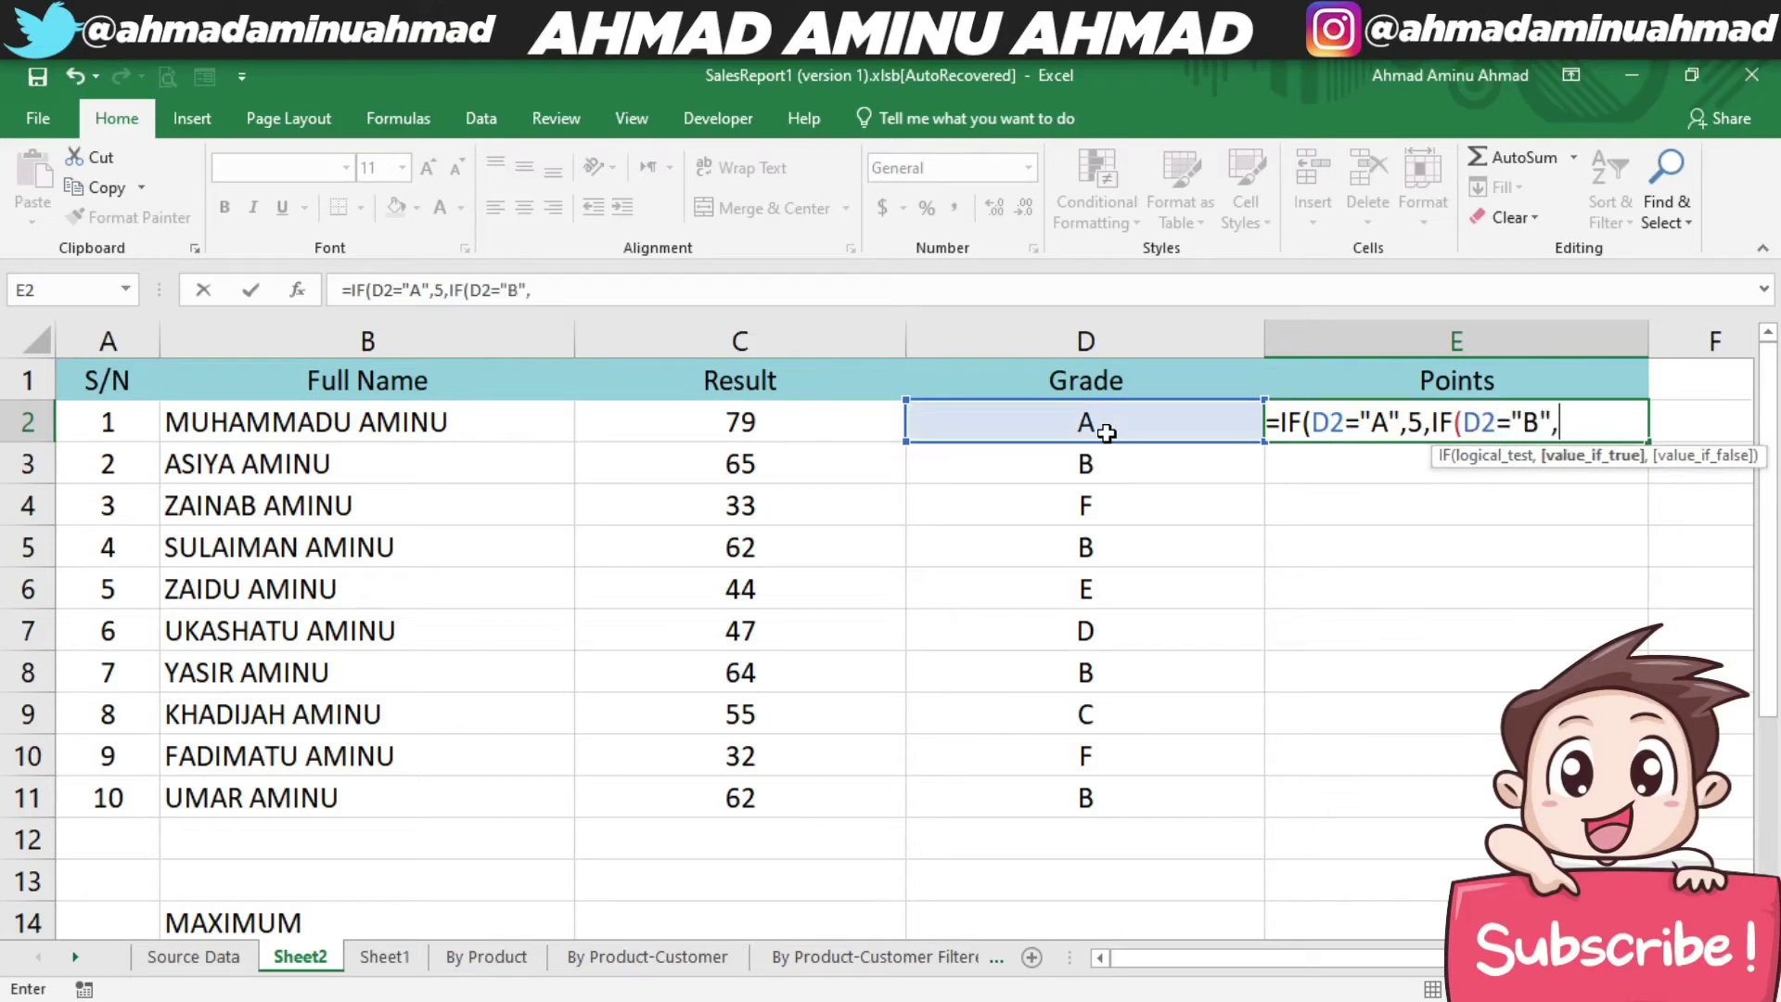
type("\"4\"")
key("BackSpace")
key("BackSpace")
key("BackSpace")
- Add the C=3, D=2, E=1 and F=0 tests, close all parentheses and commit the formula
type("4,")
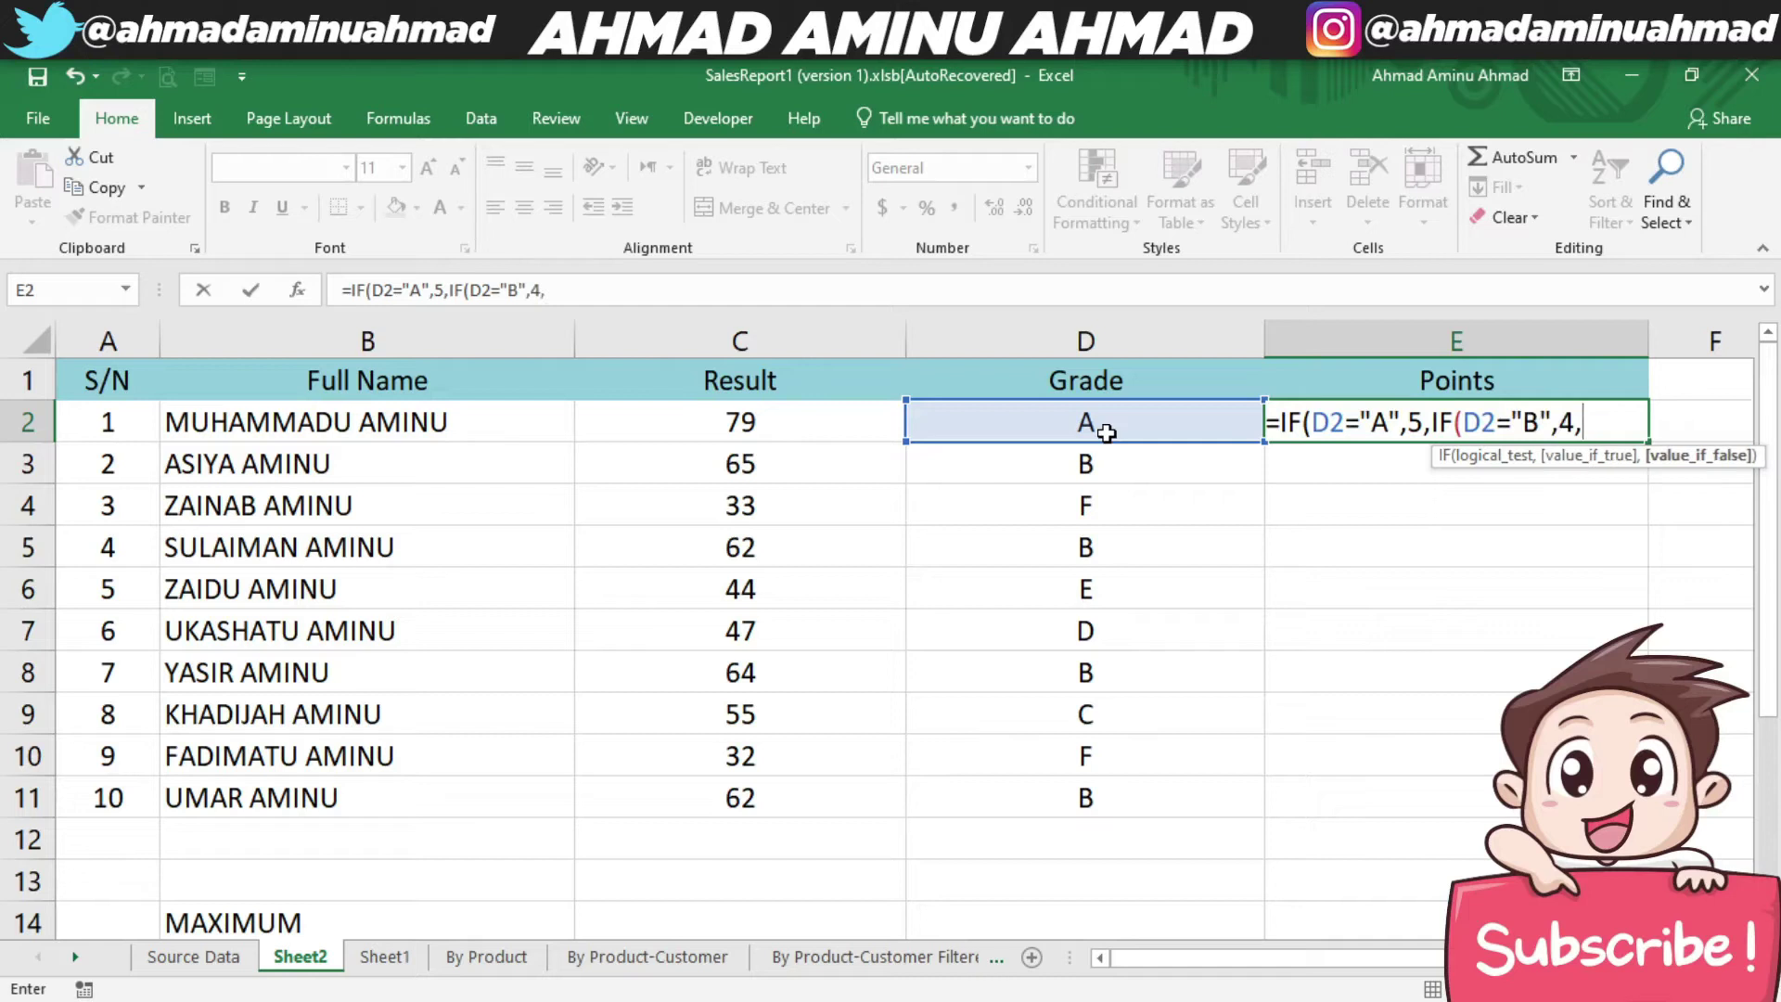
type(" IF(")
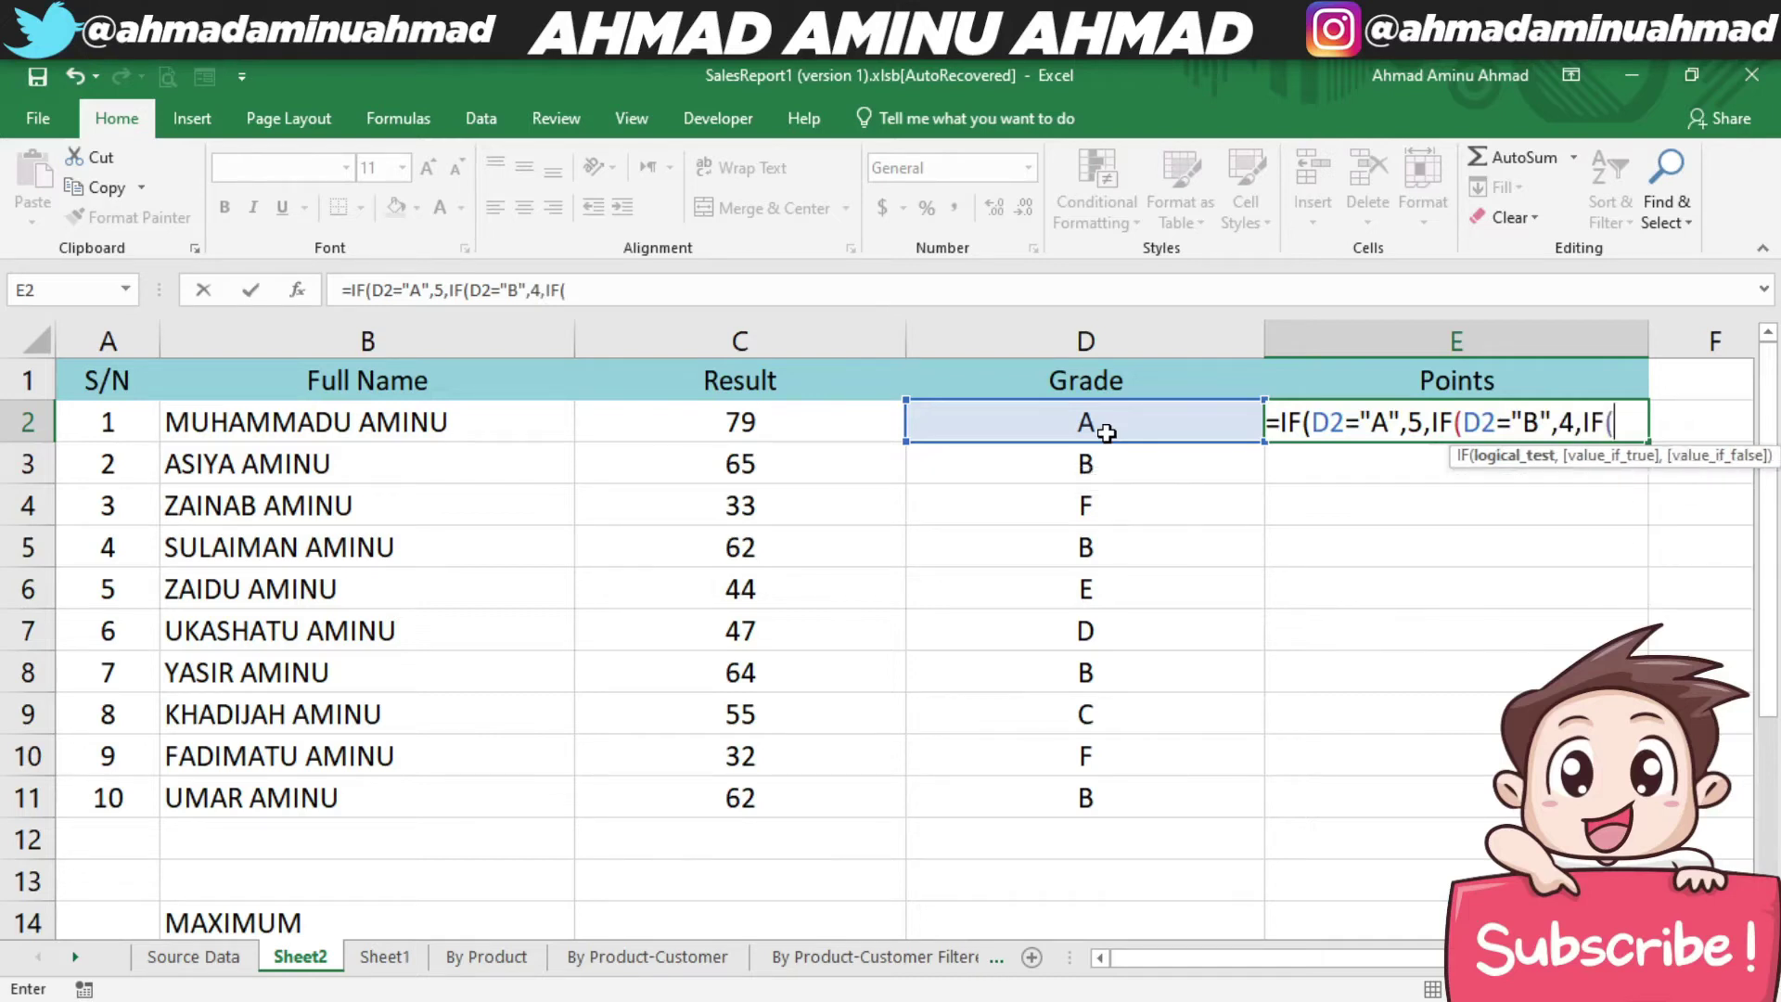
type("D2=")
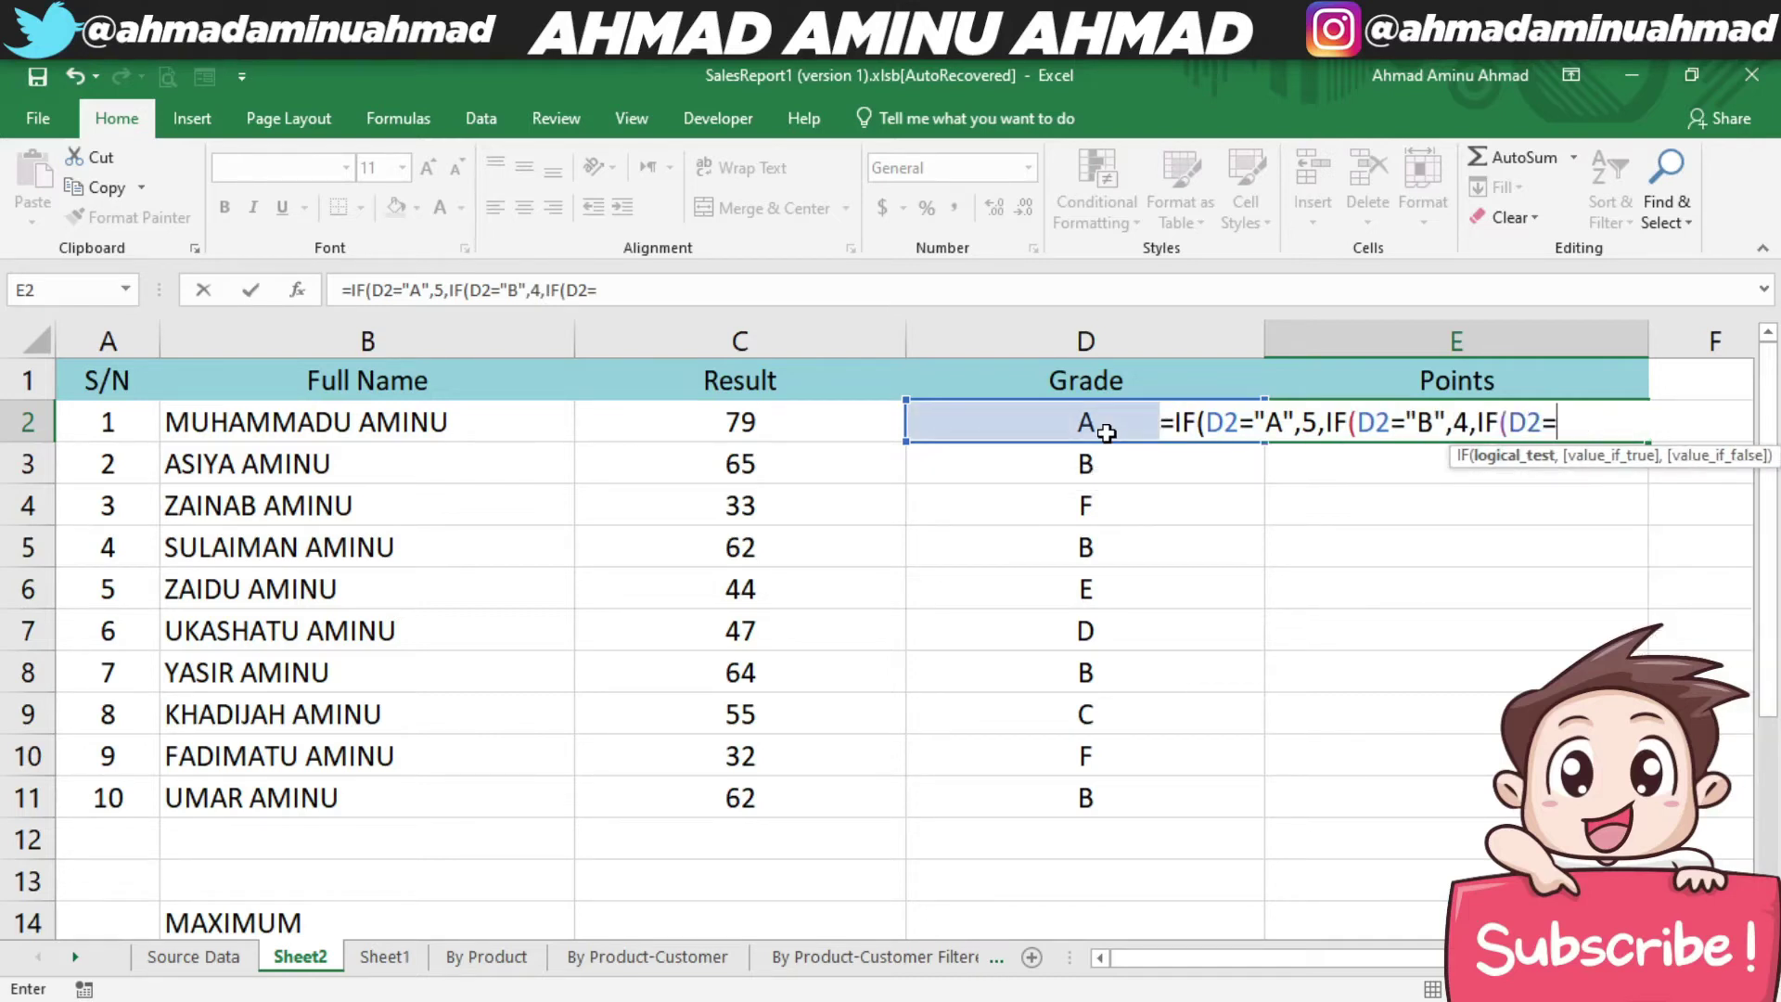
type("\"C\",3,IF(D2=")
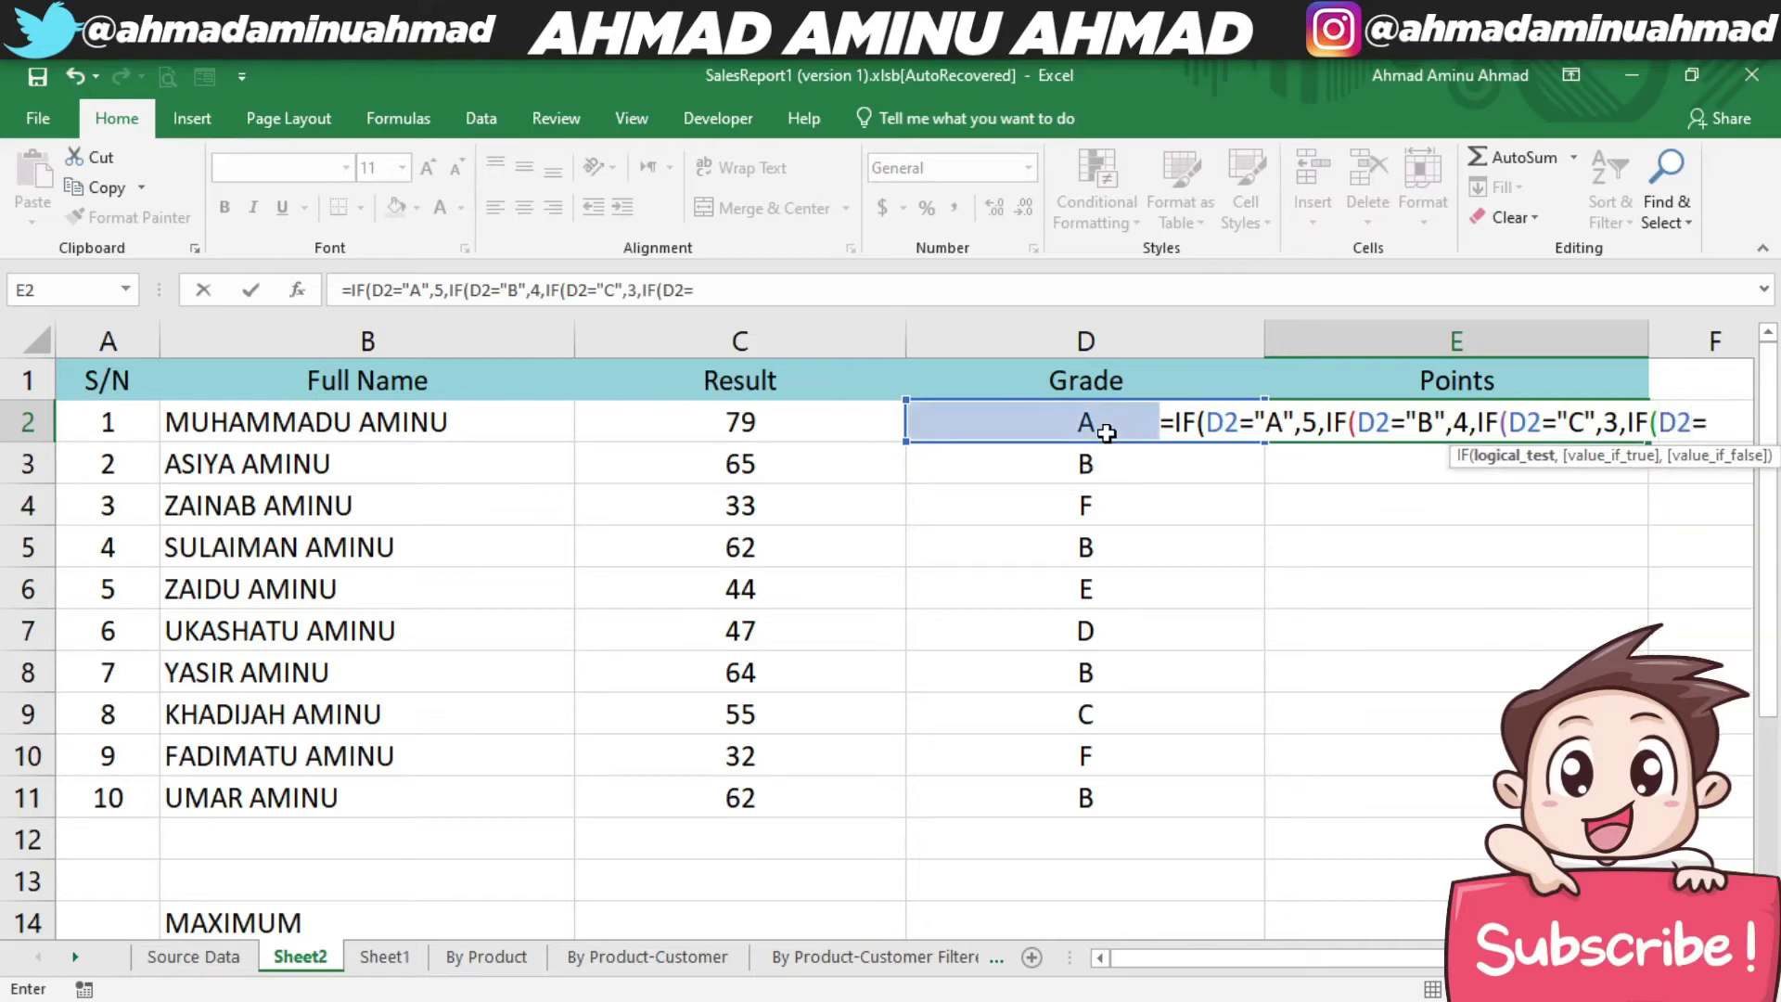
type("\"D\",")
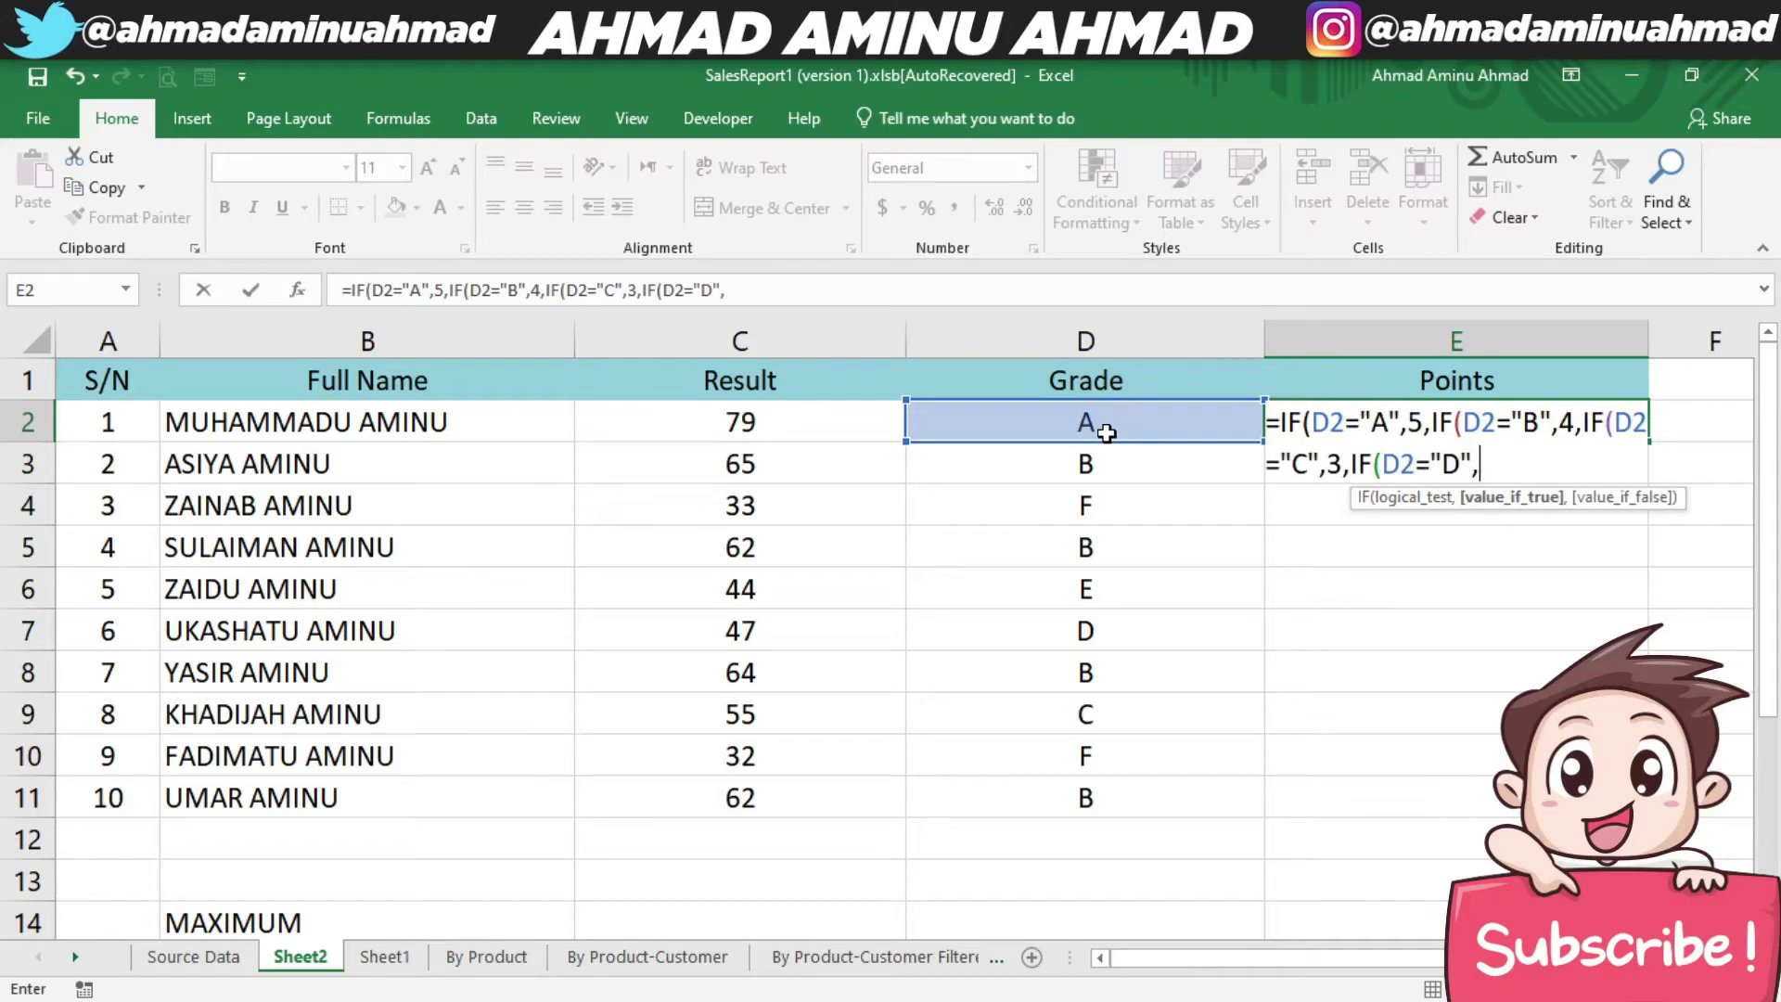
type("2,")
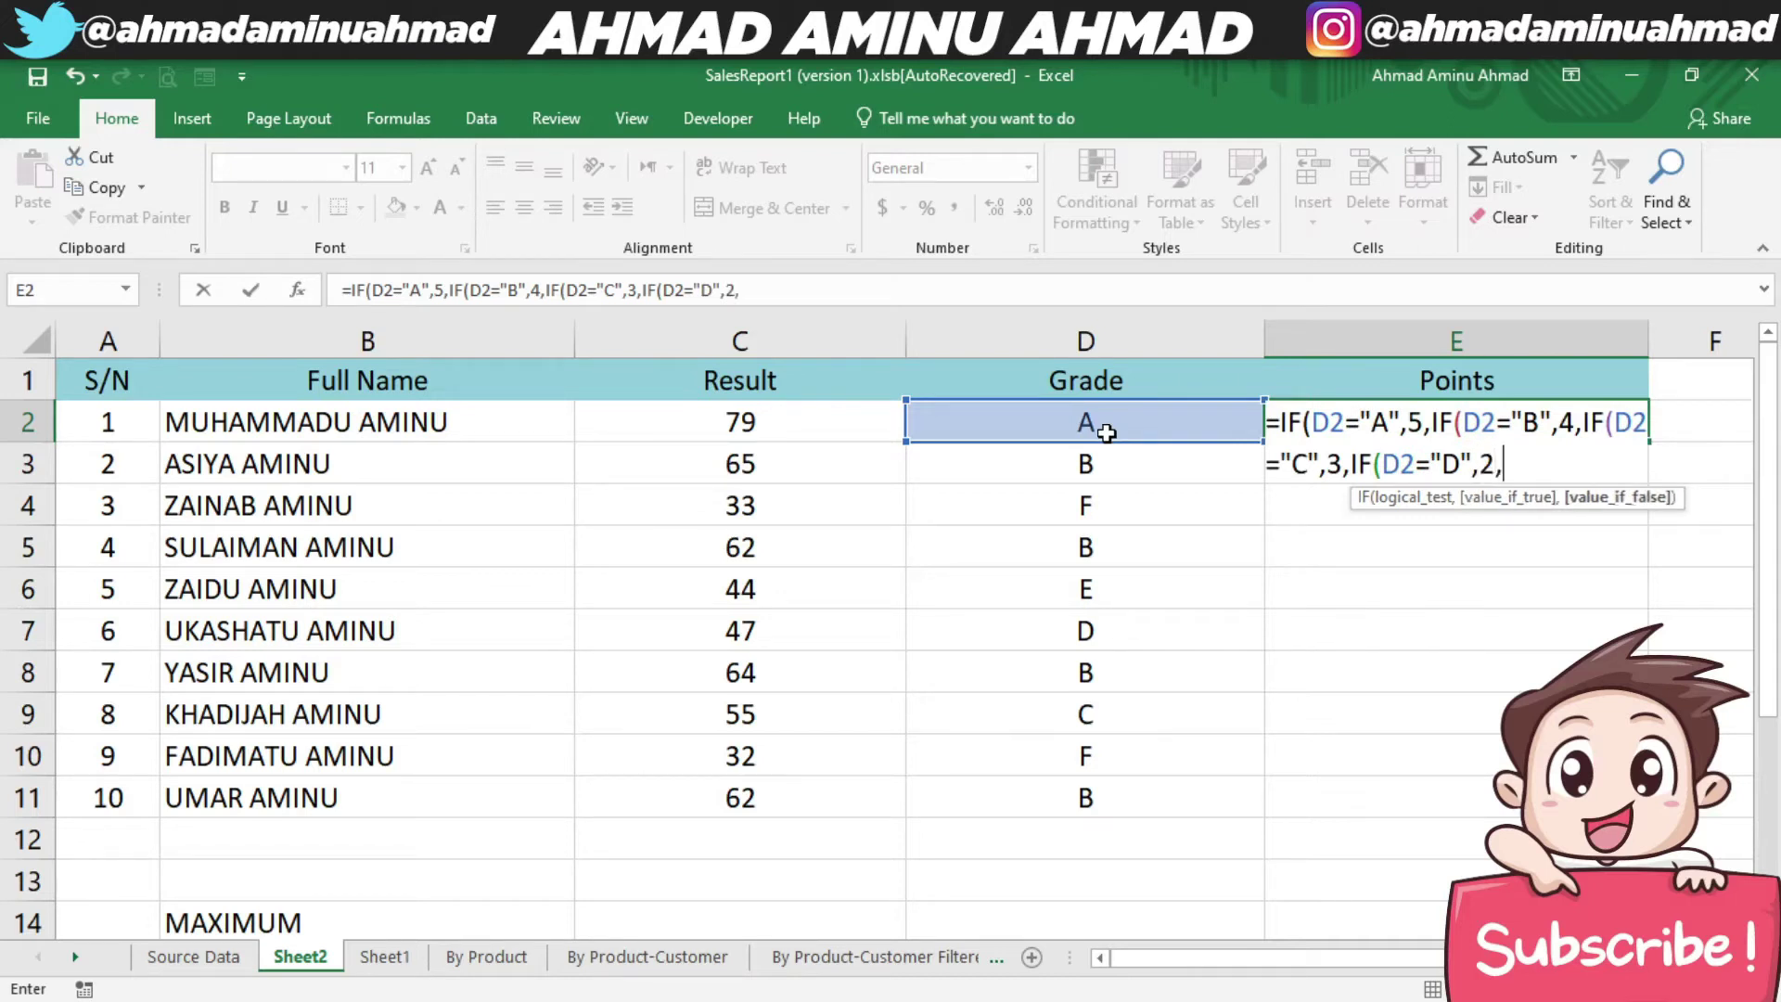
type("IF(D2=\"")
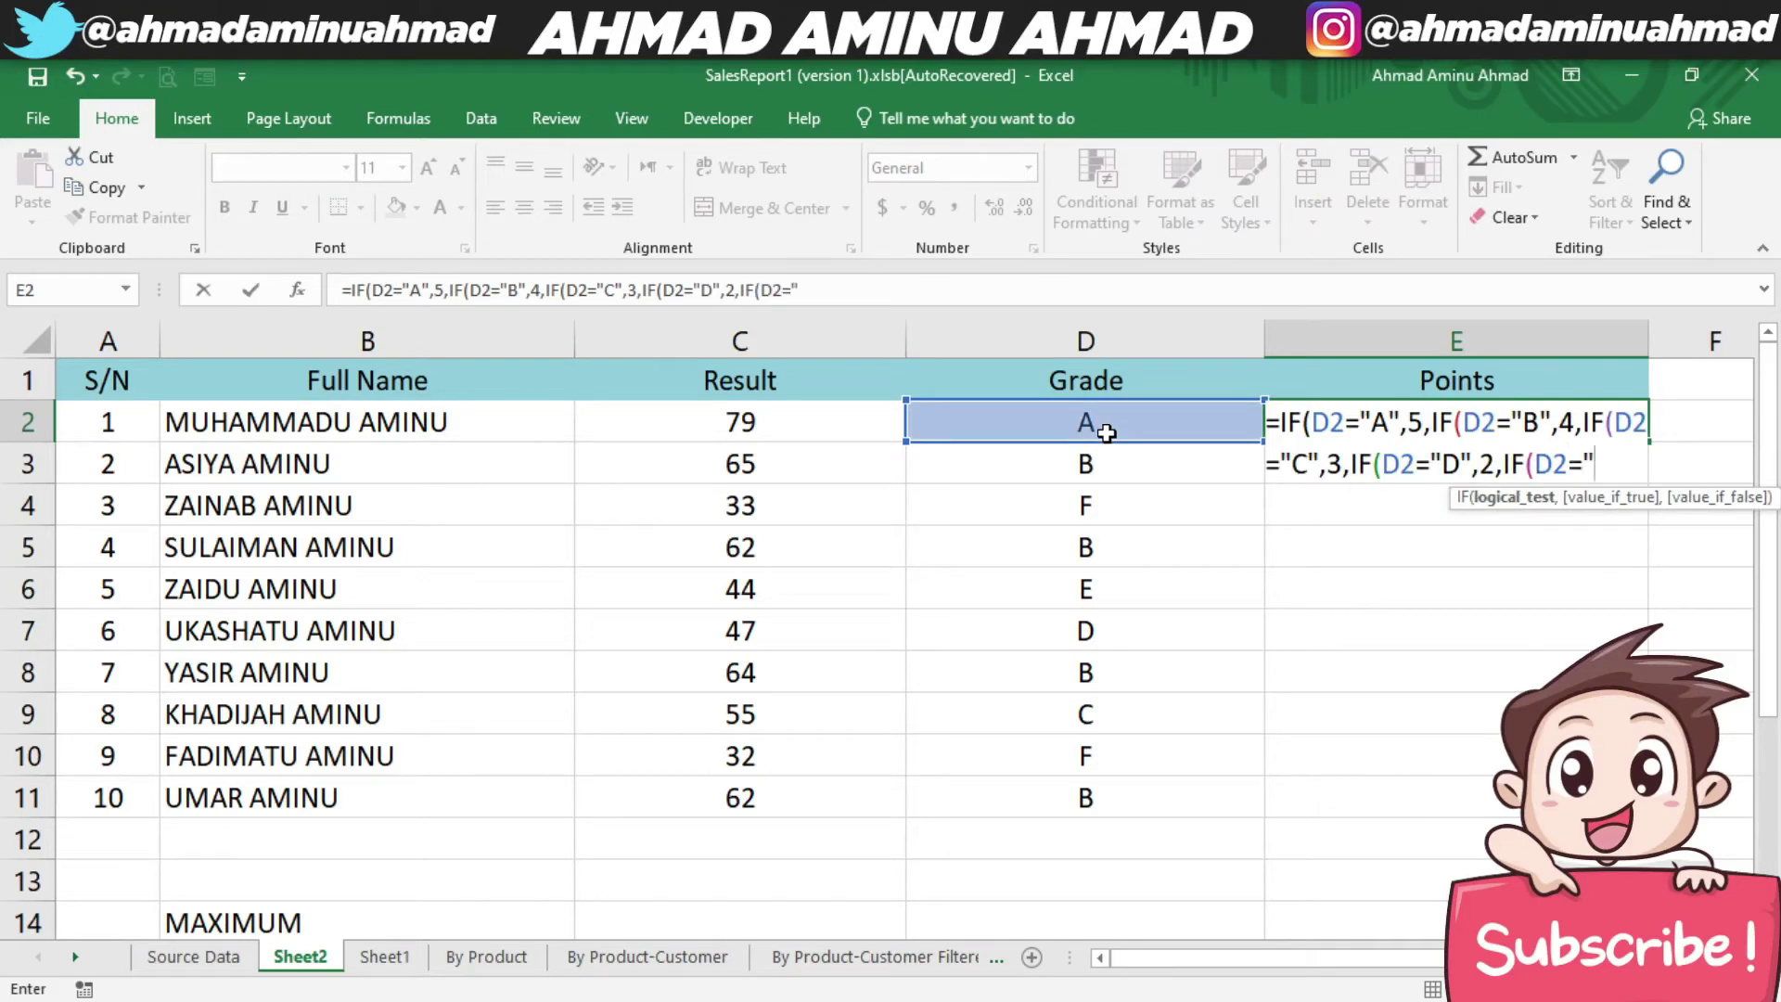
type("E\",")
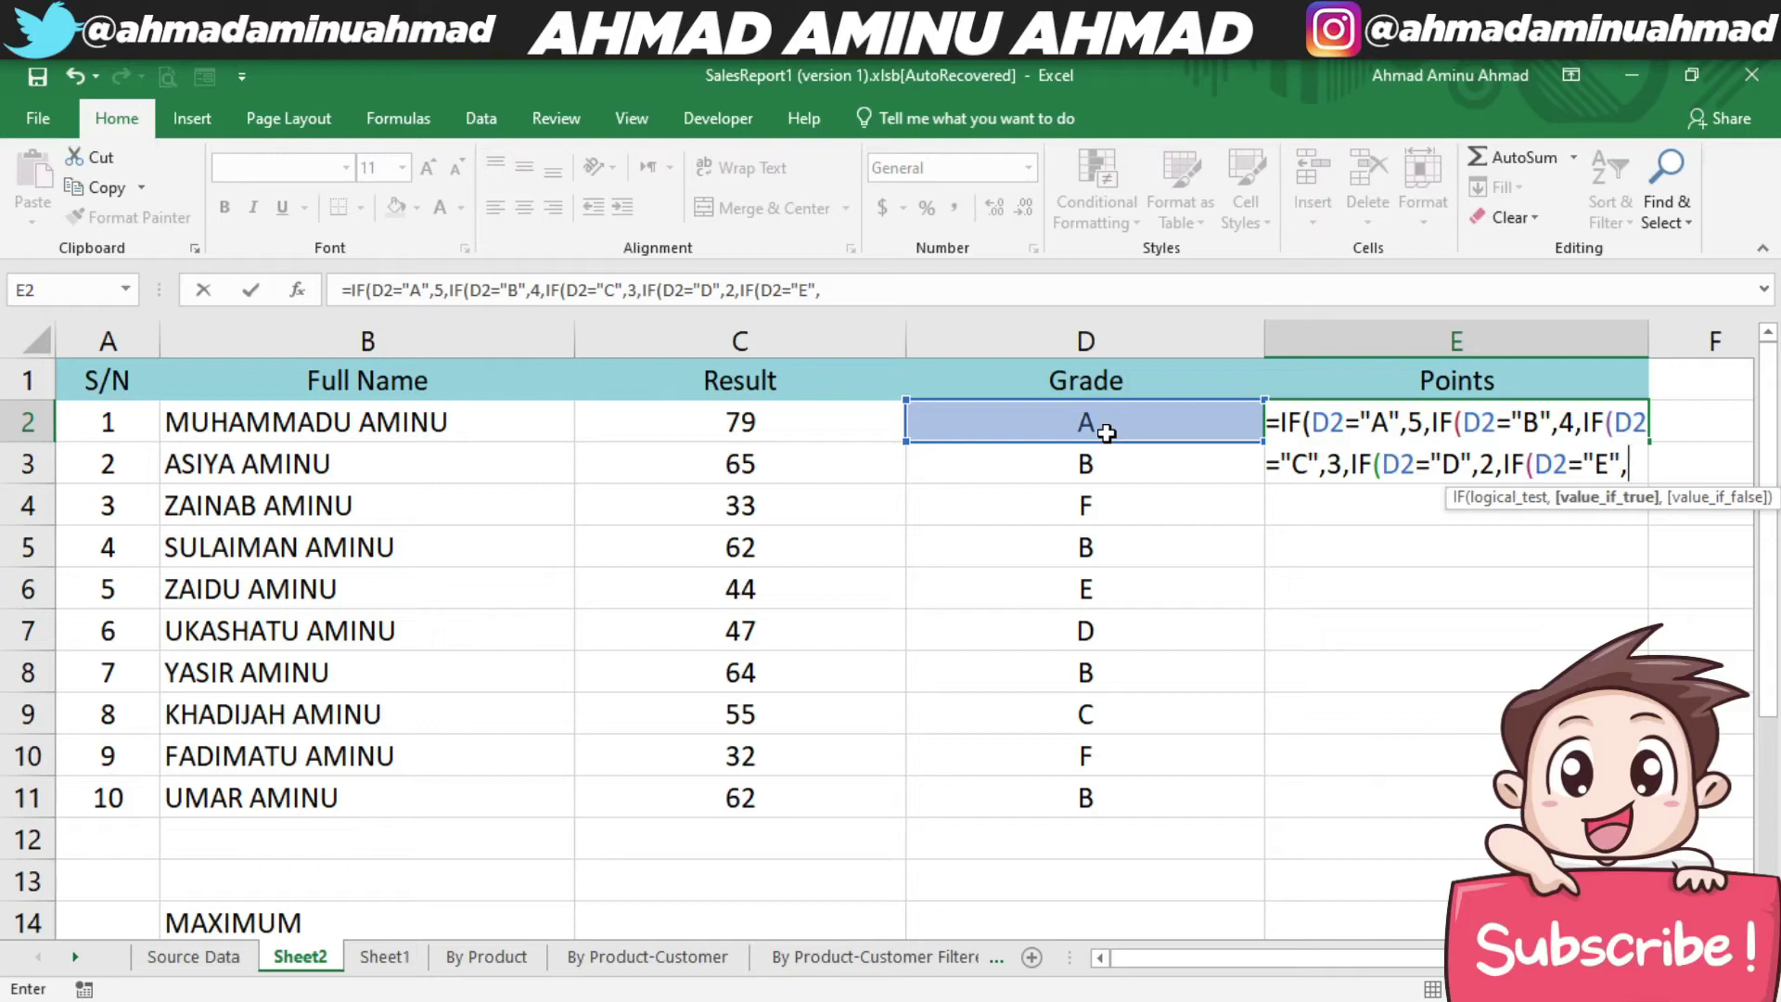
type("1,IF(D2")
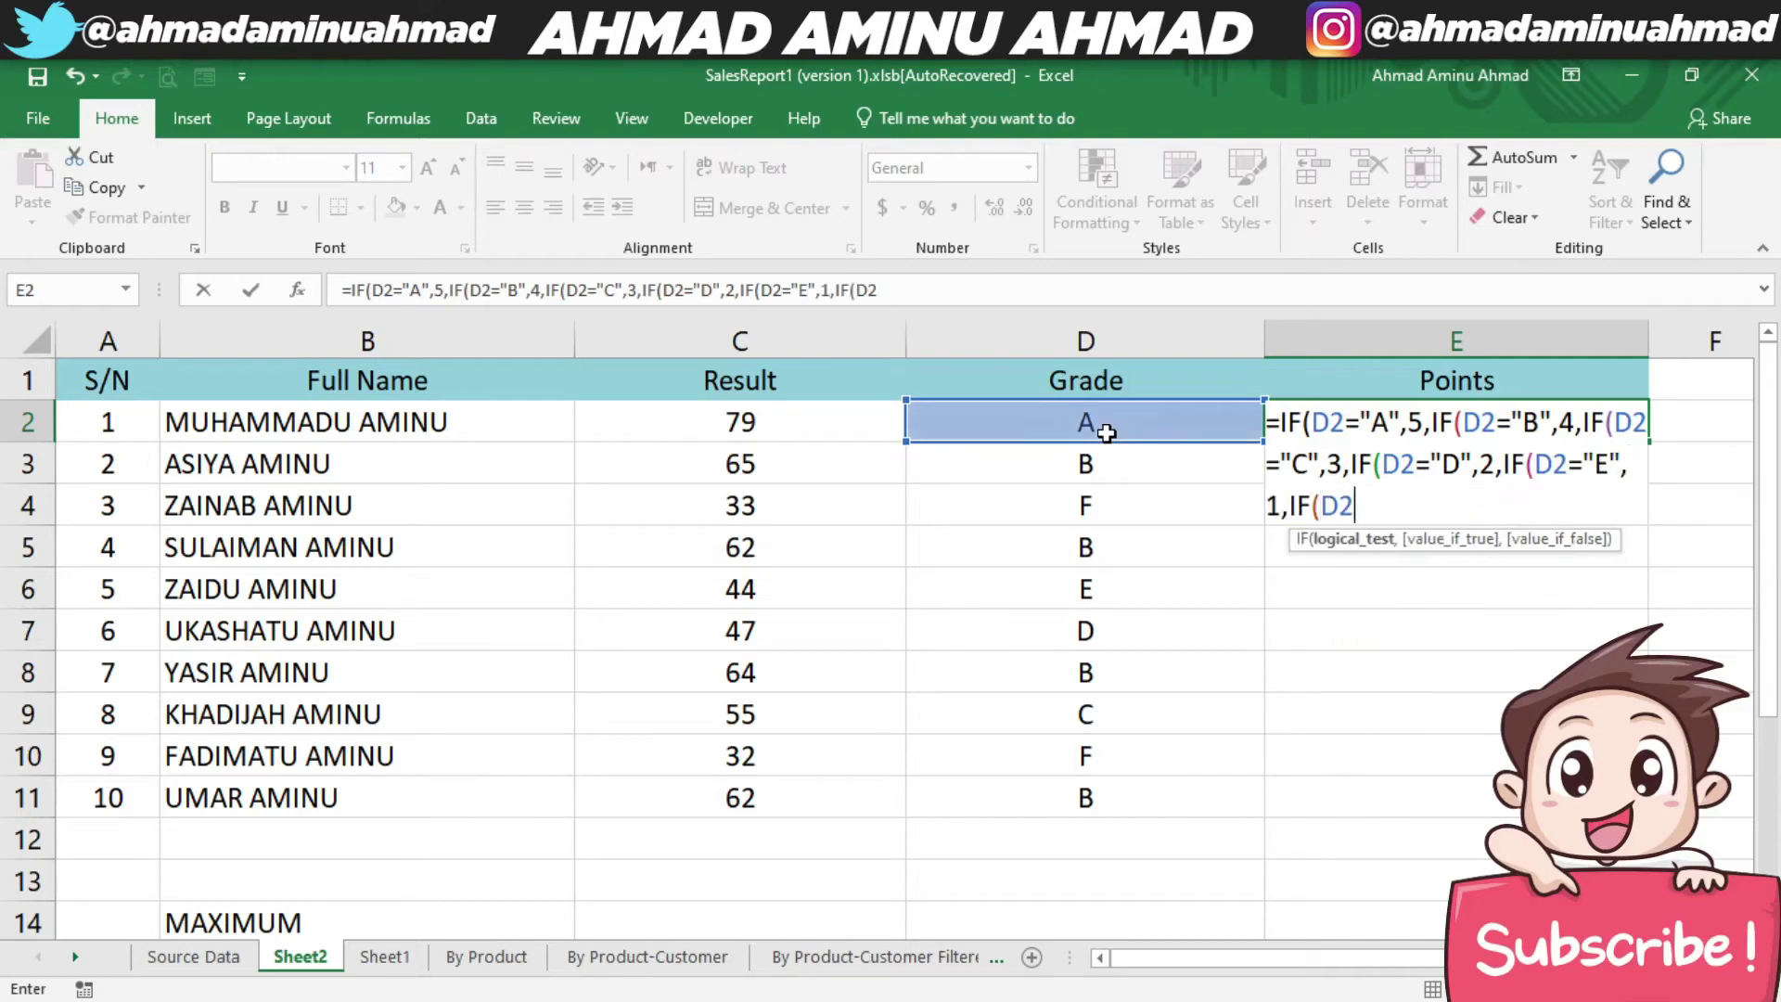
type("=\"")
type("F")
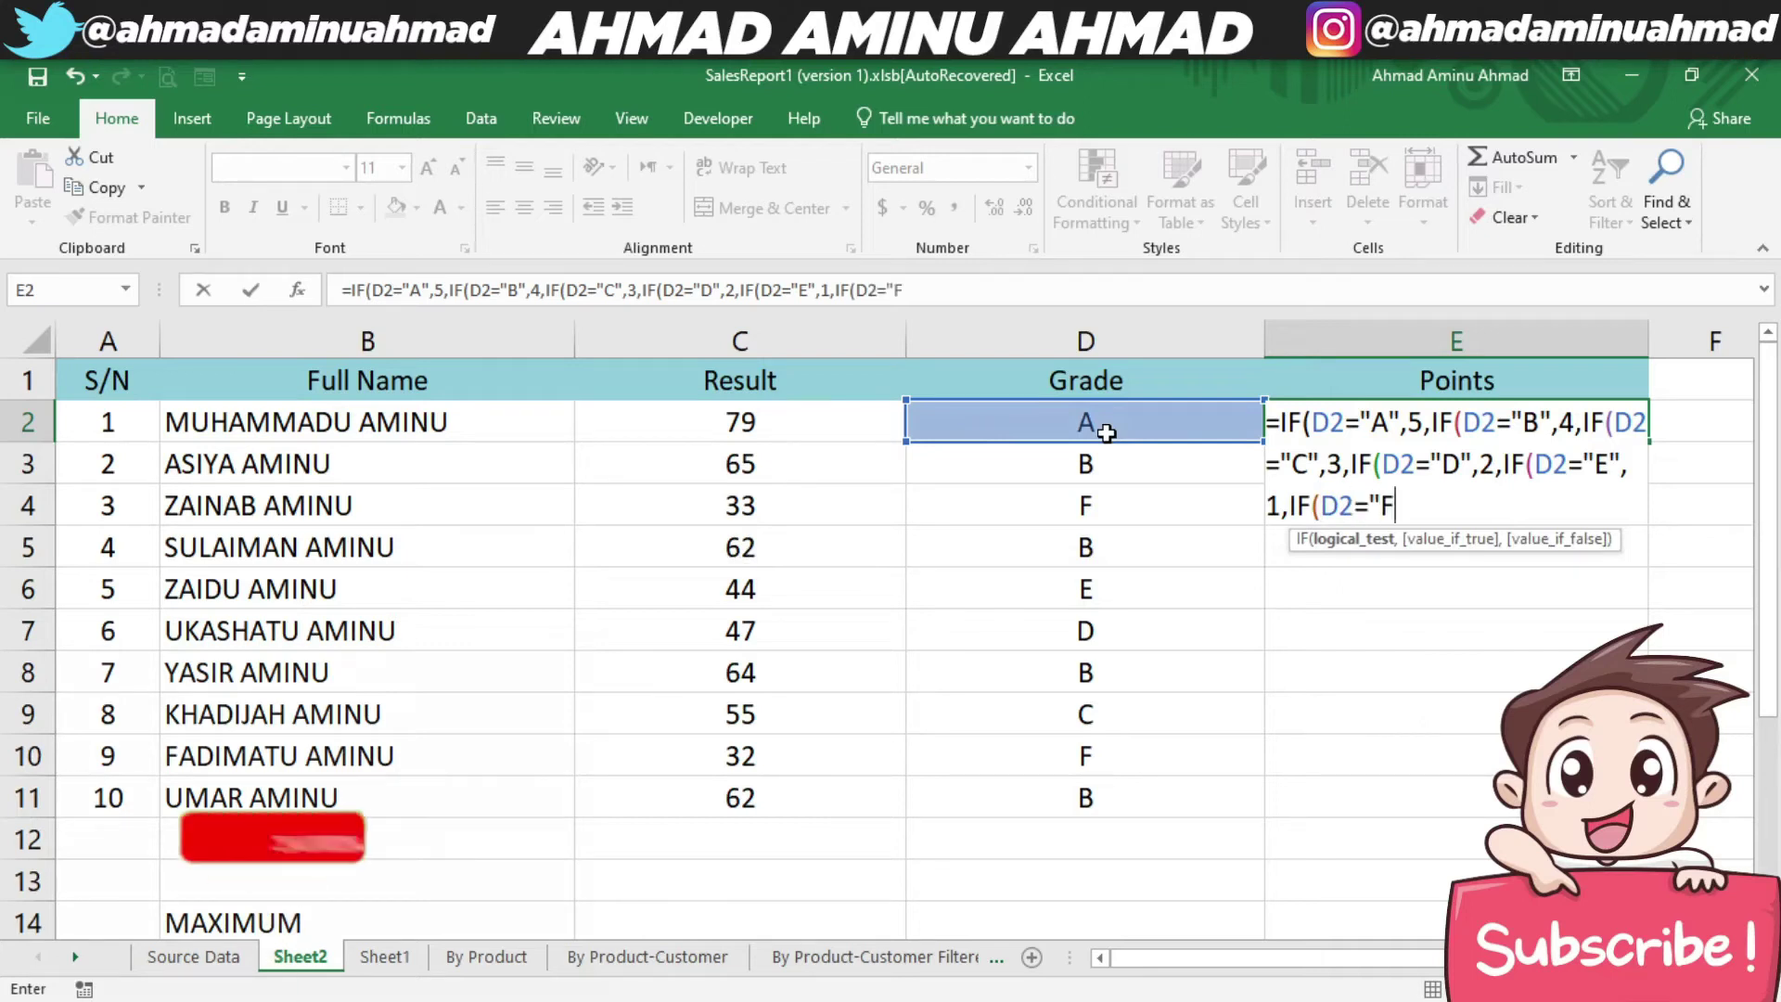
type("\",0")
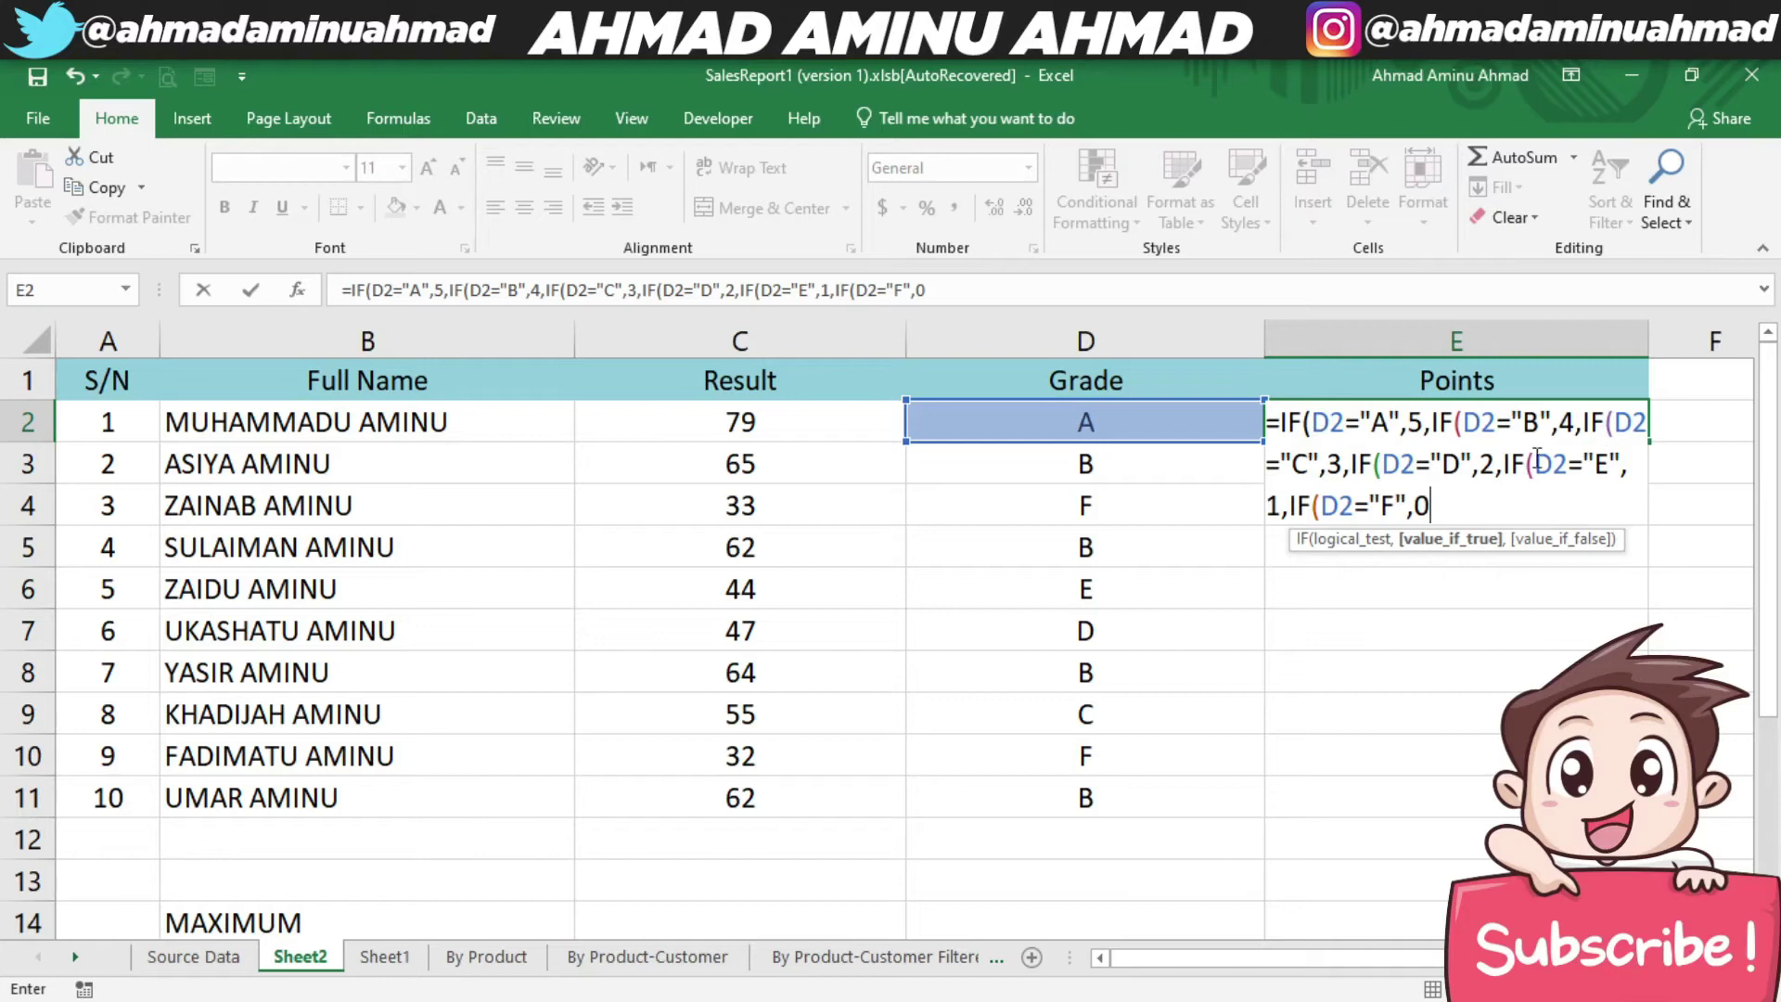
type(") ))))")
key("Return")
key("Up")
left_click_drag(1648, 442, 1647, 814)
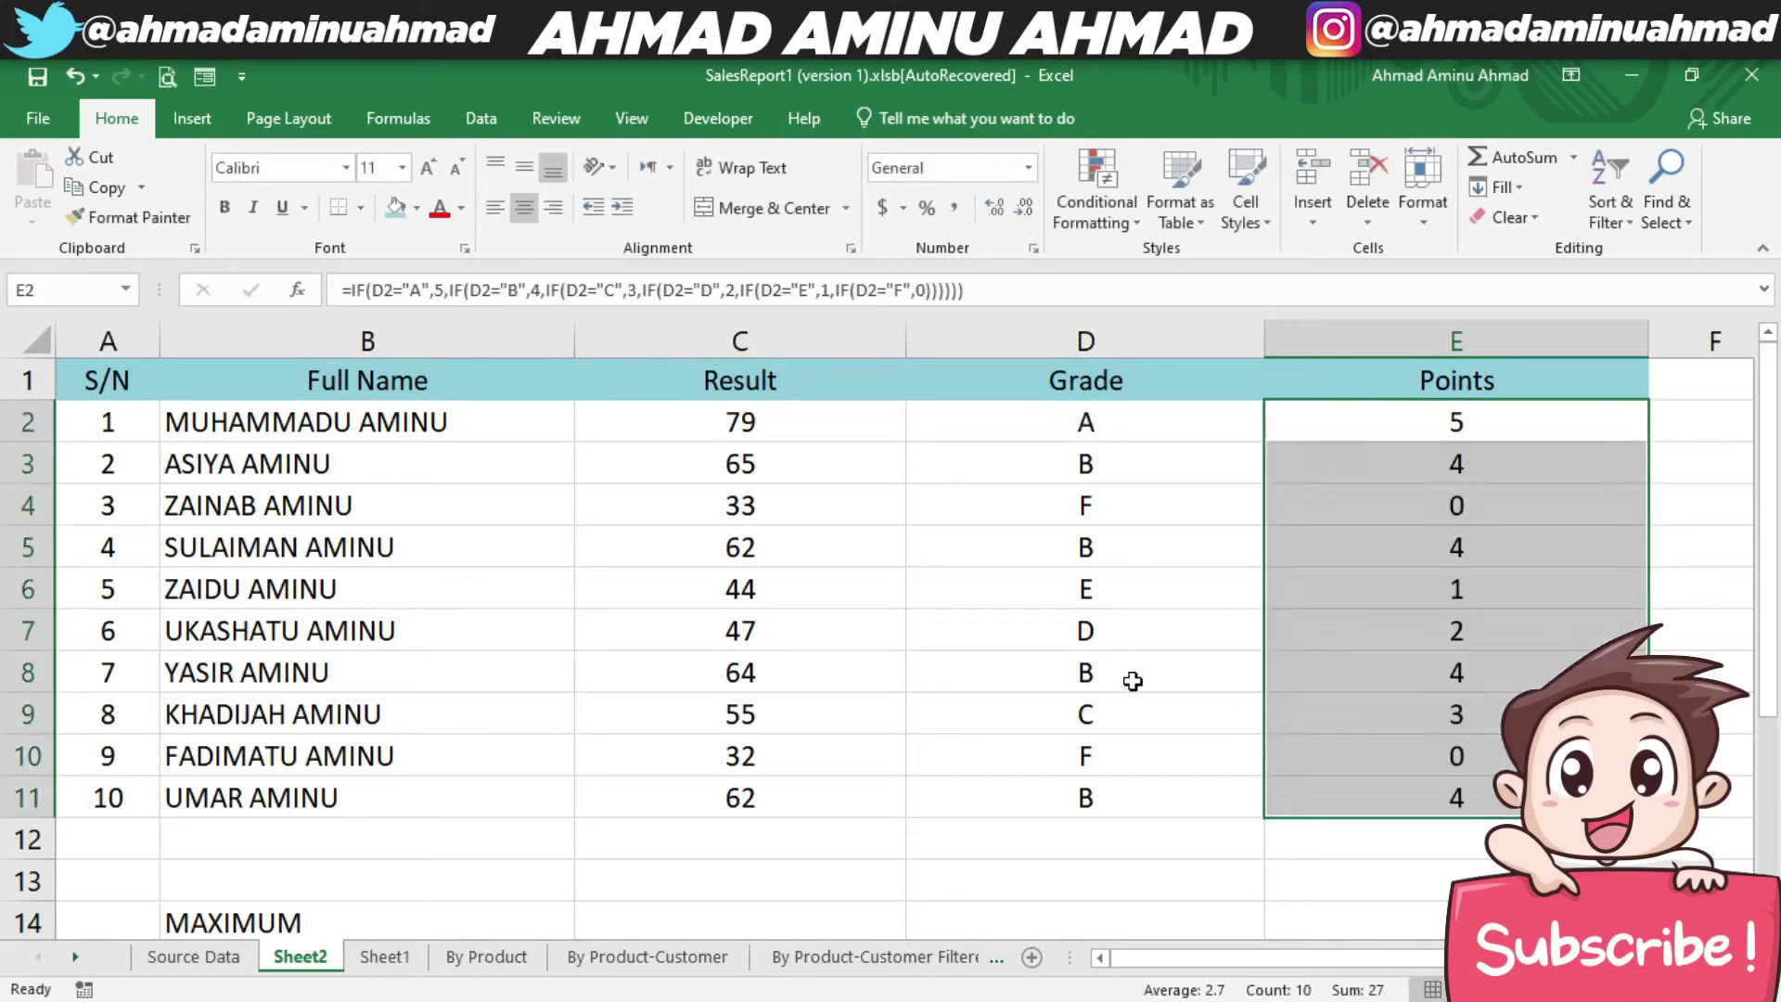
left_click(1457, 512)
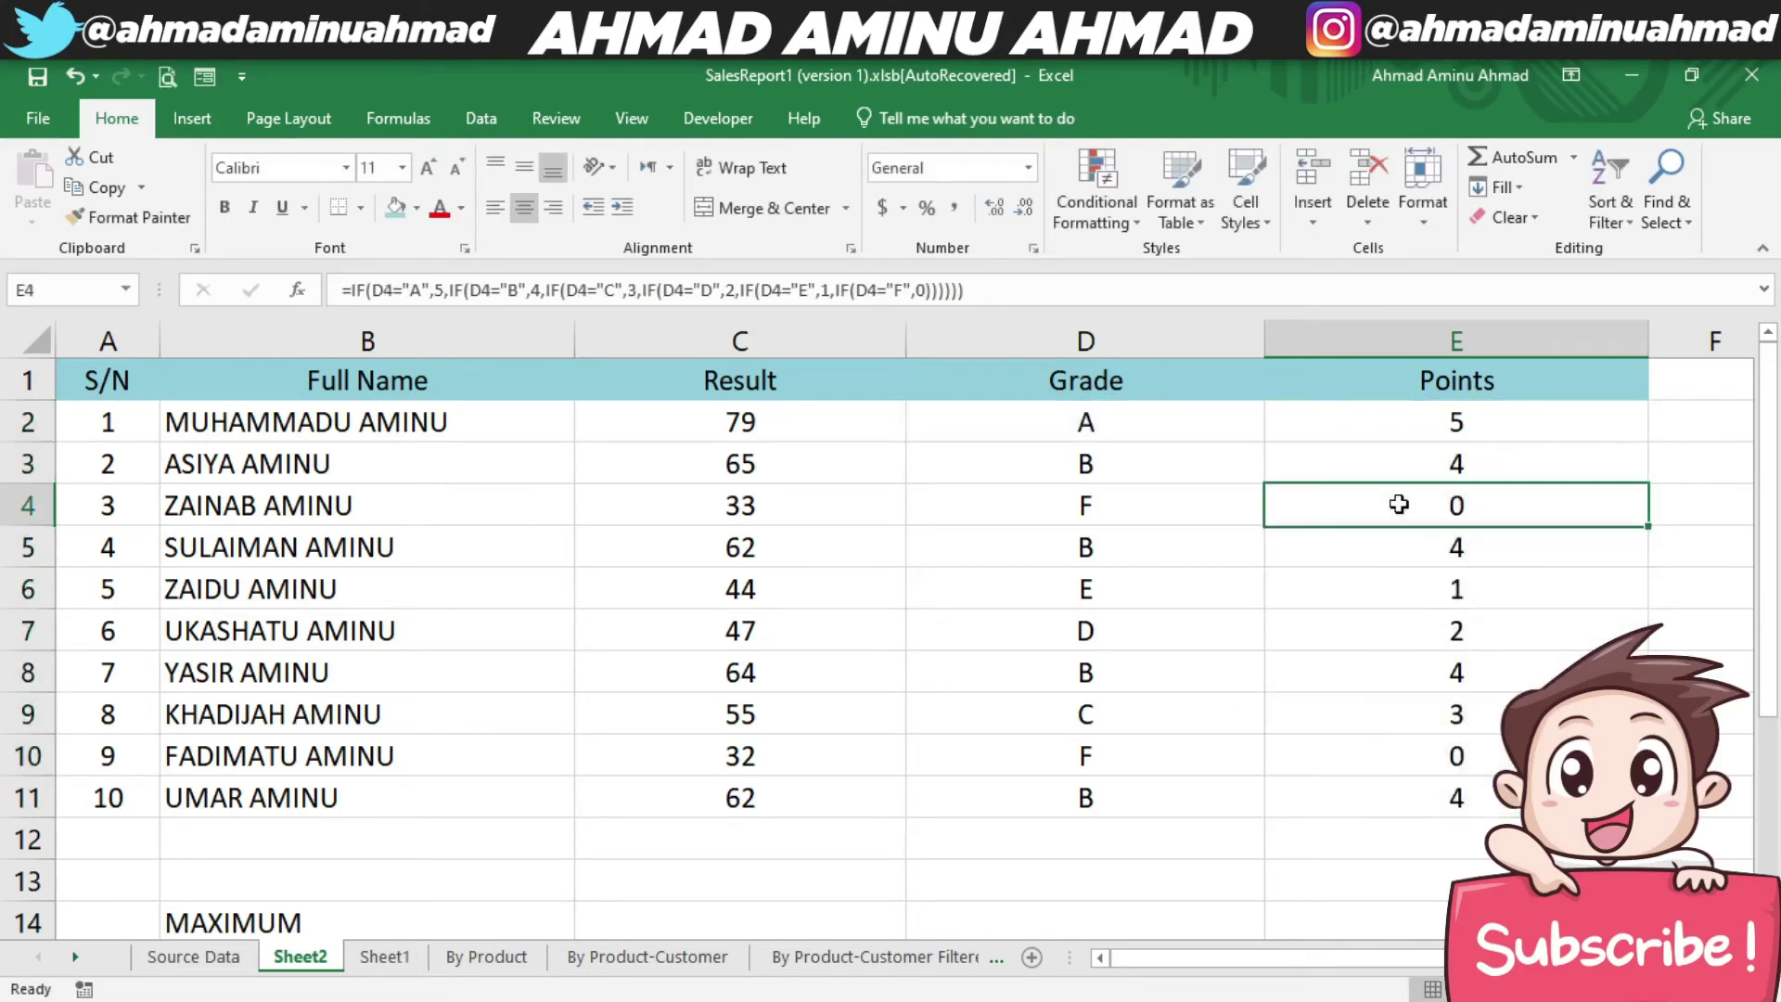
left_click(1184, 658)
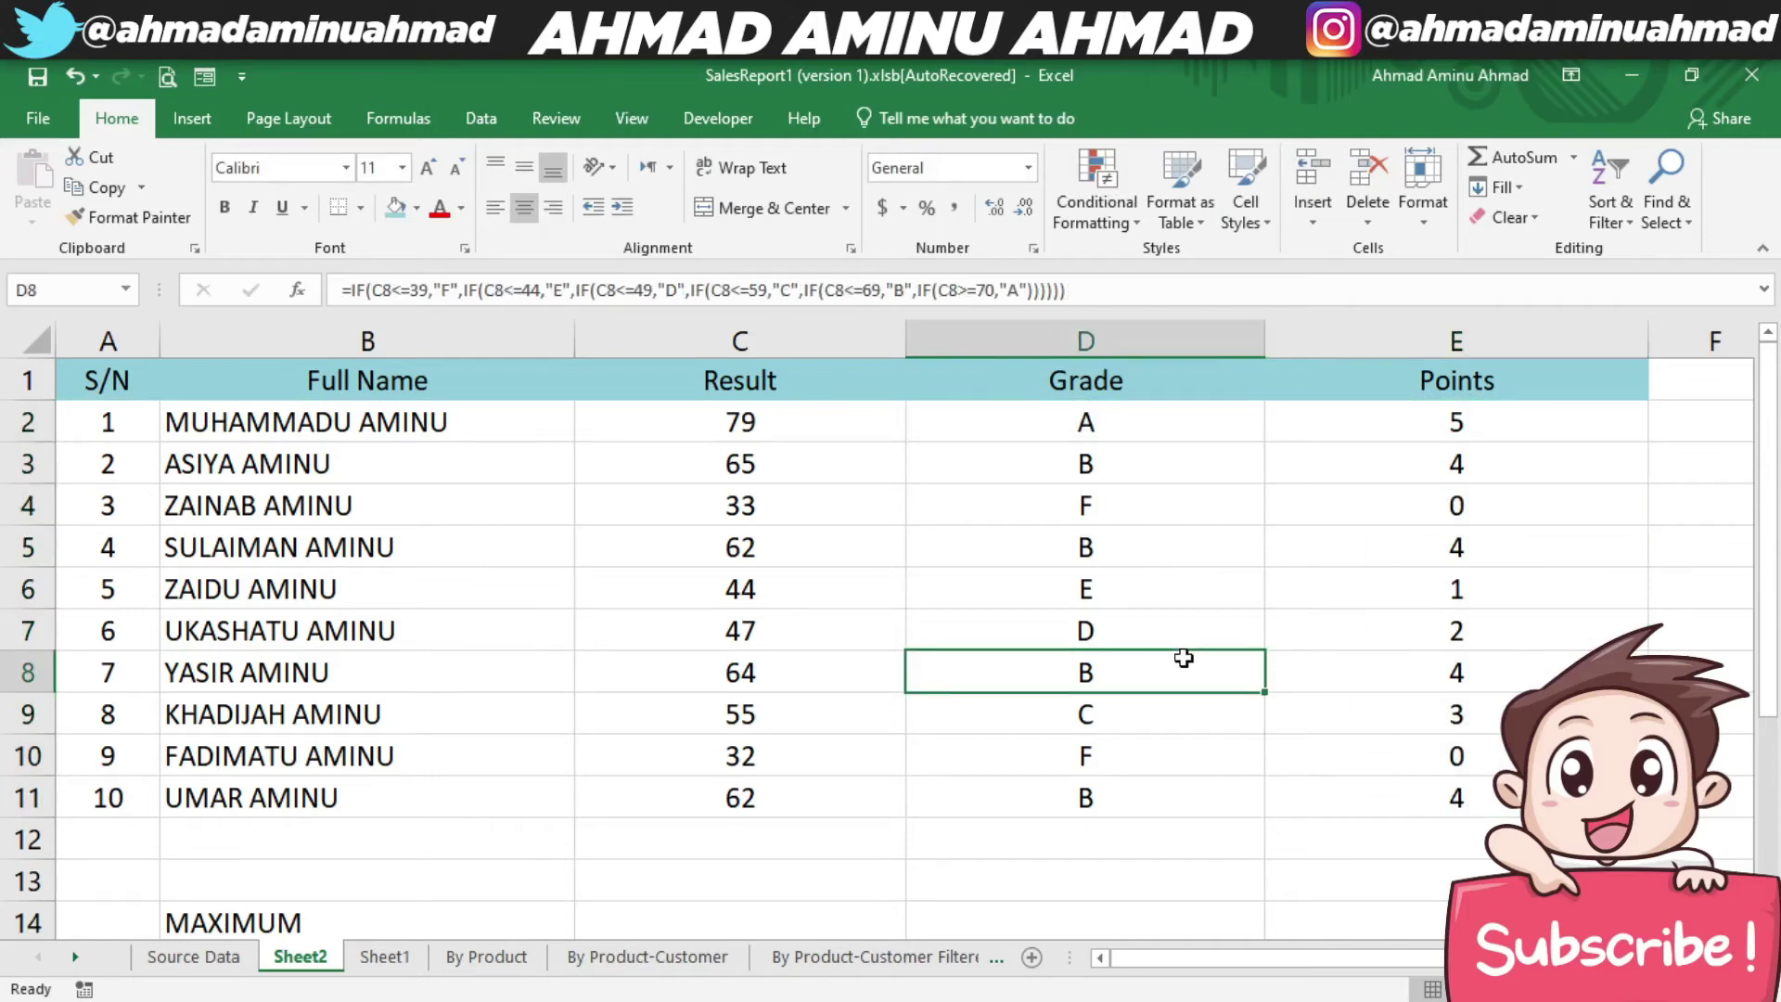
left_click(1416, 435)
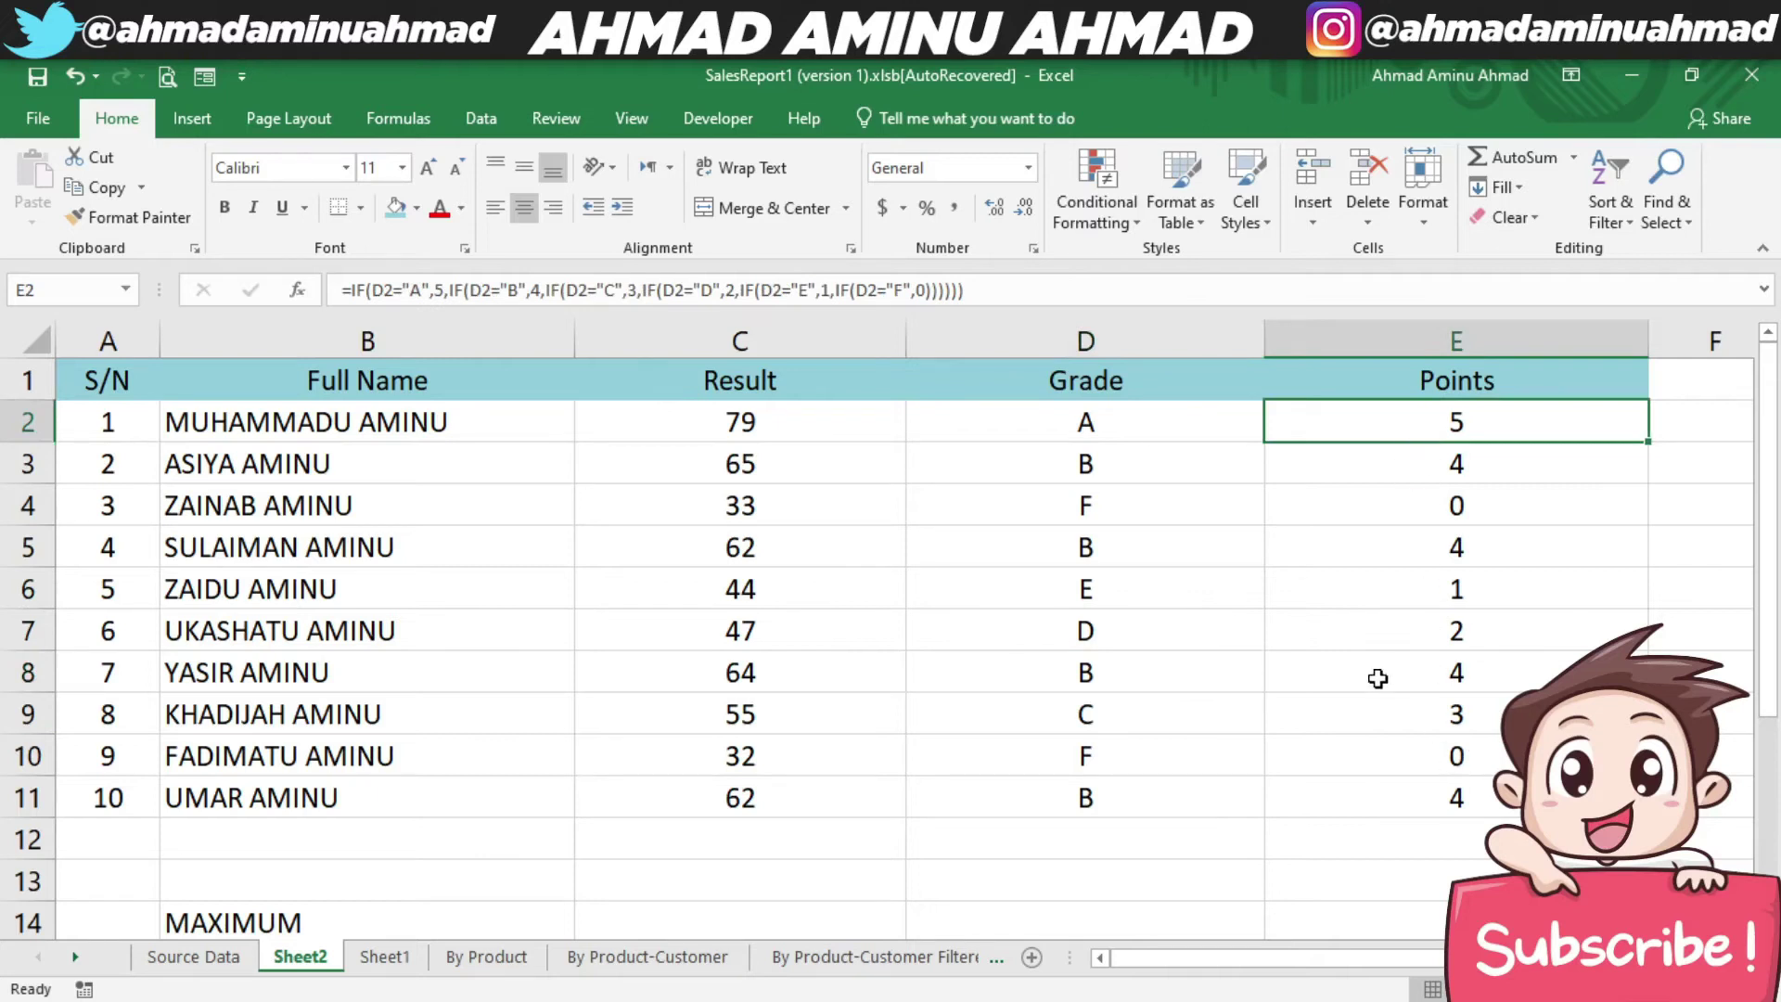
- Check the Grade column from its header down to the rows below the student list
left_click(993, 825)
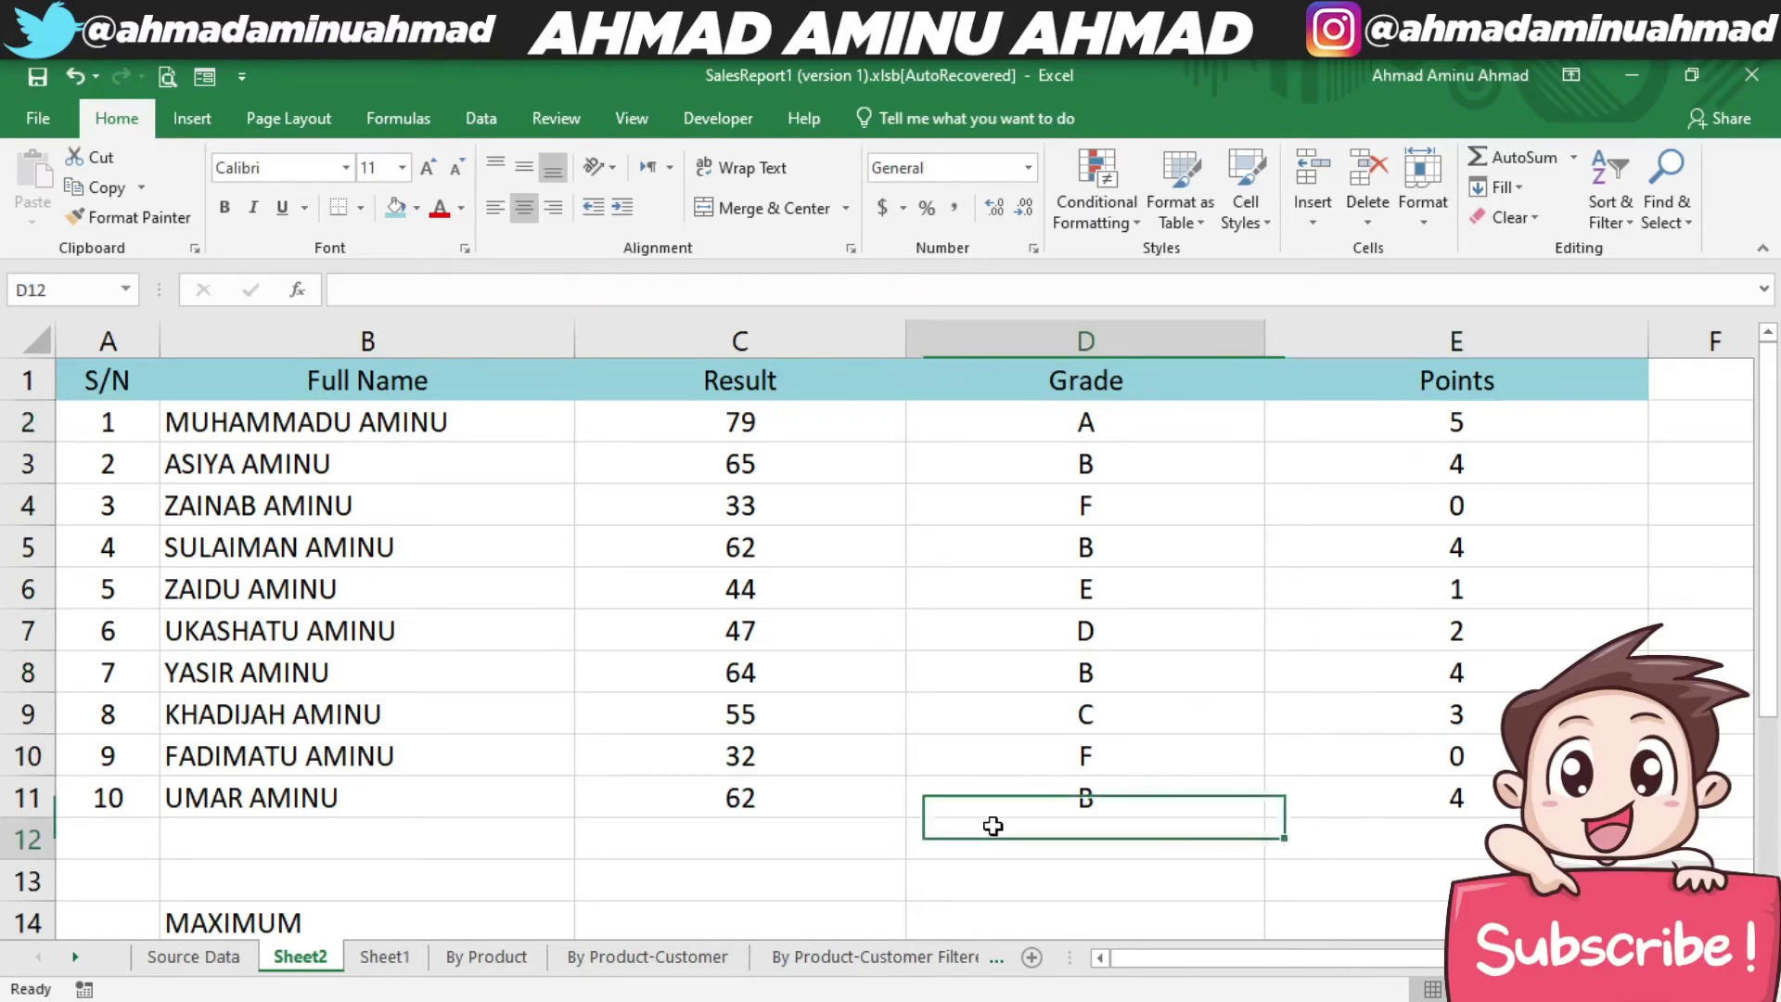
key("Down")
key("Down")
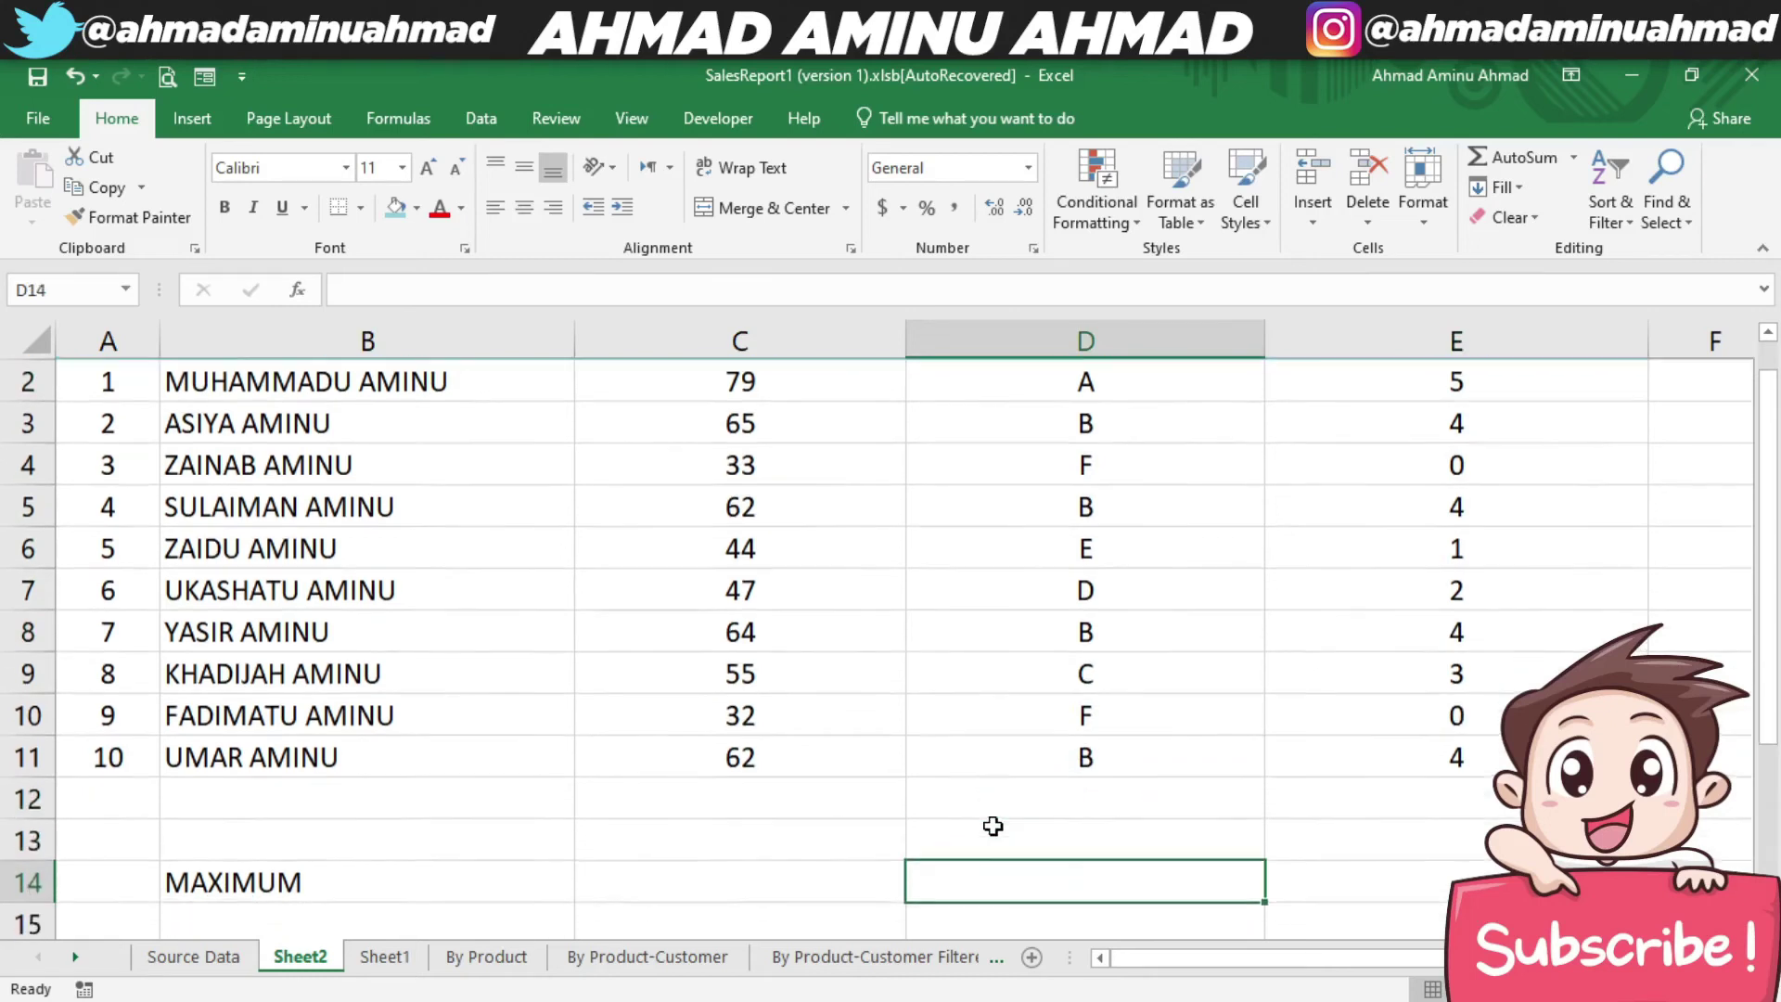
key("Up")
key("Up")
key("Up")
key("ctrl+Up")
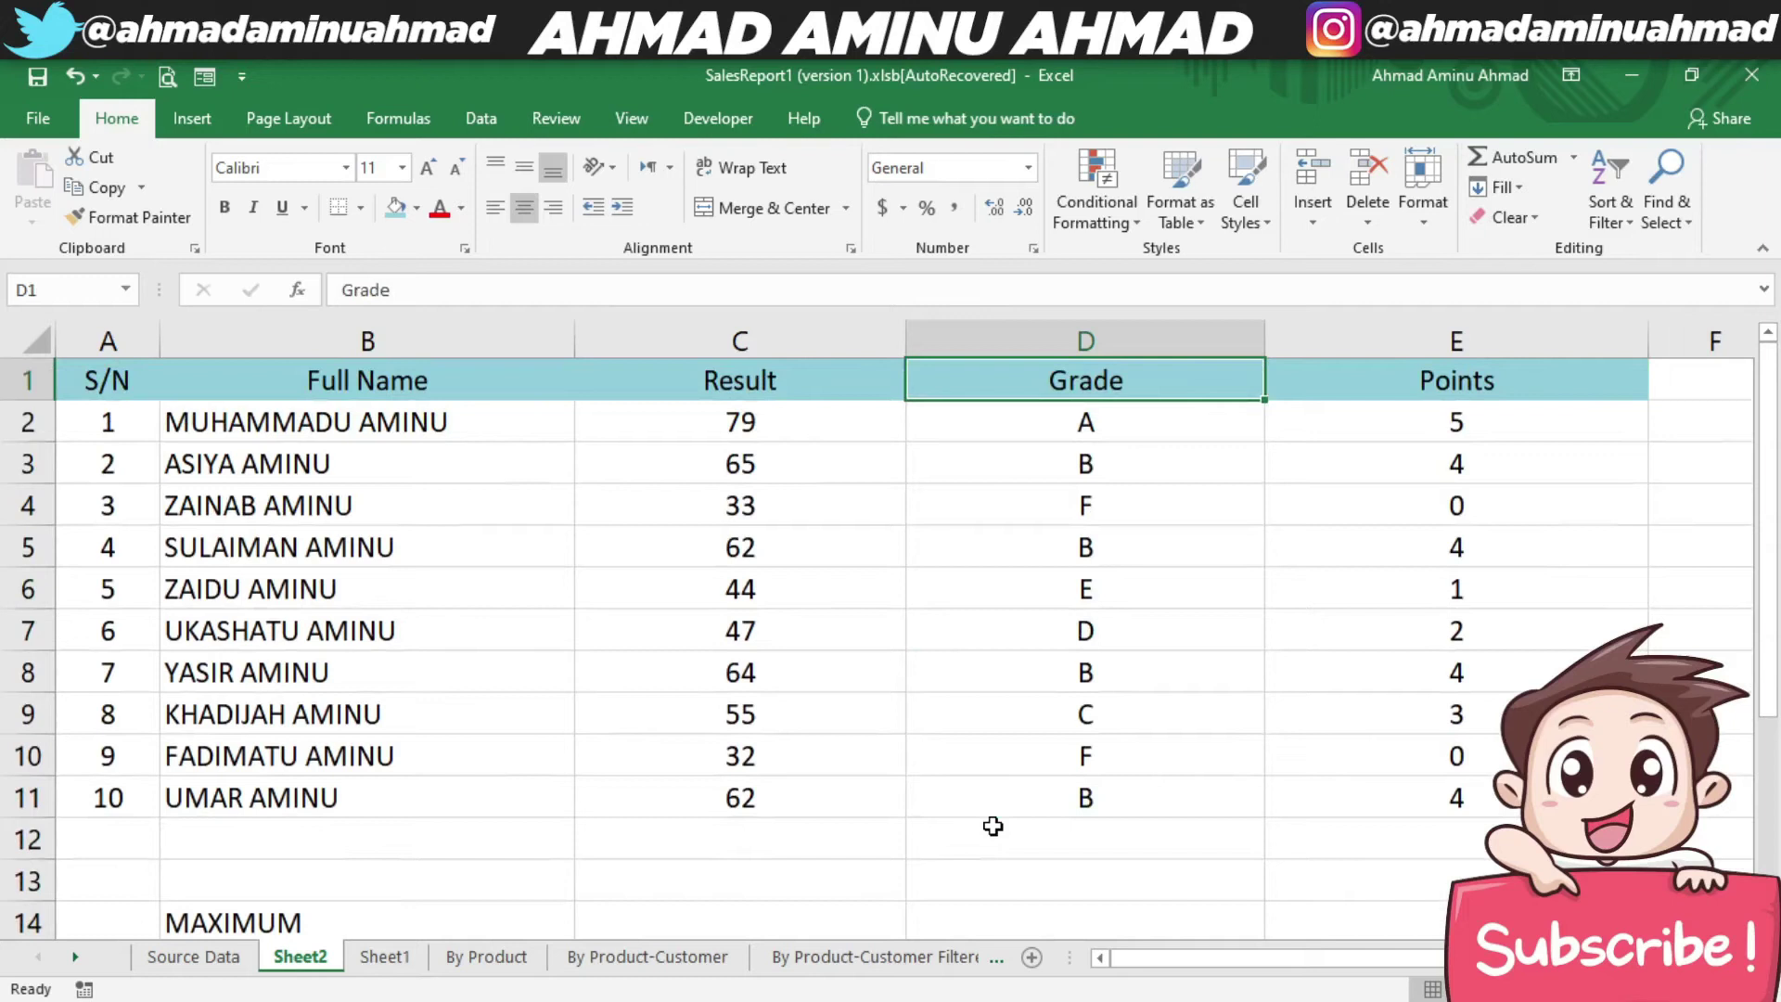
key("Down")
key("Down")
key("Down")
key("Down")
key("Down")
key("Down")
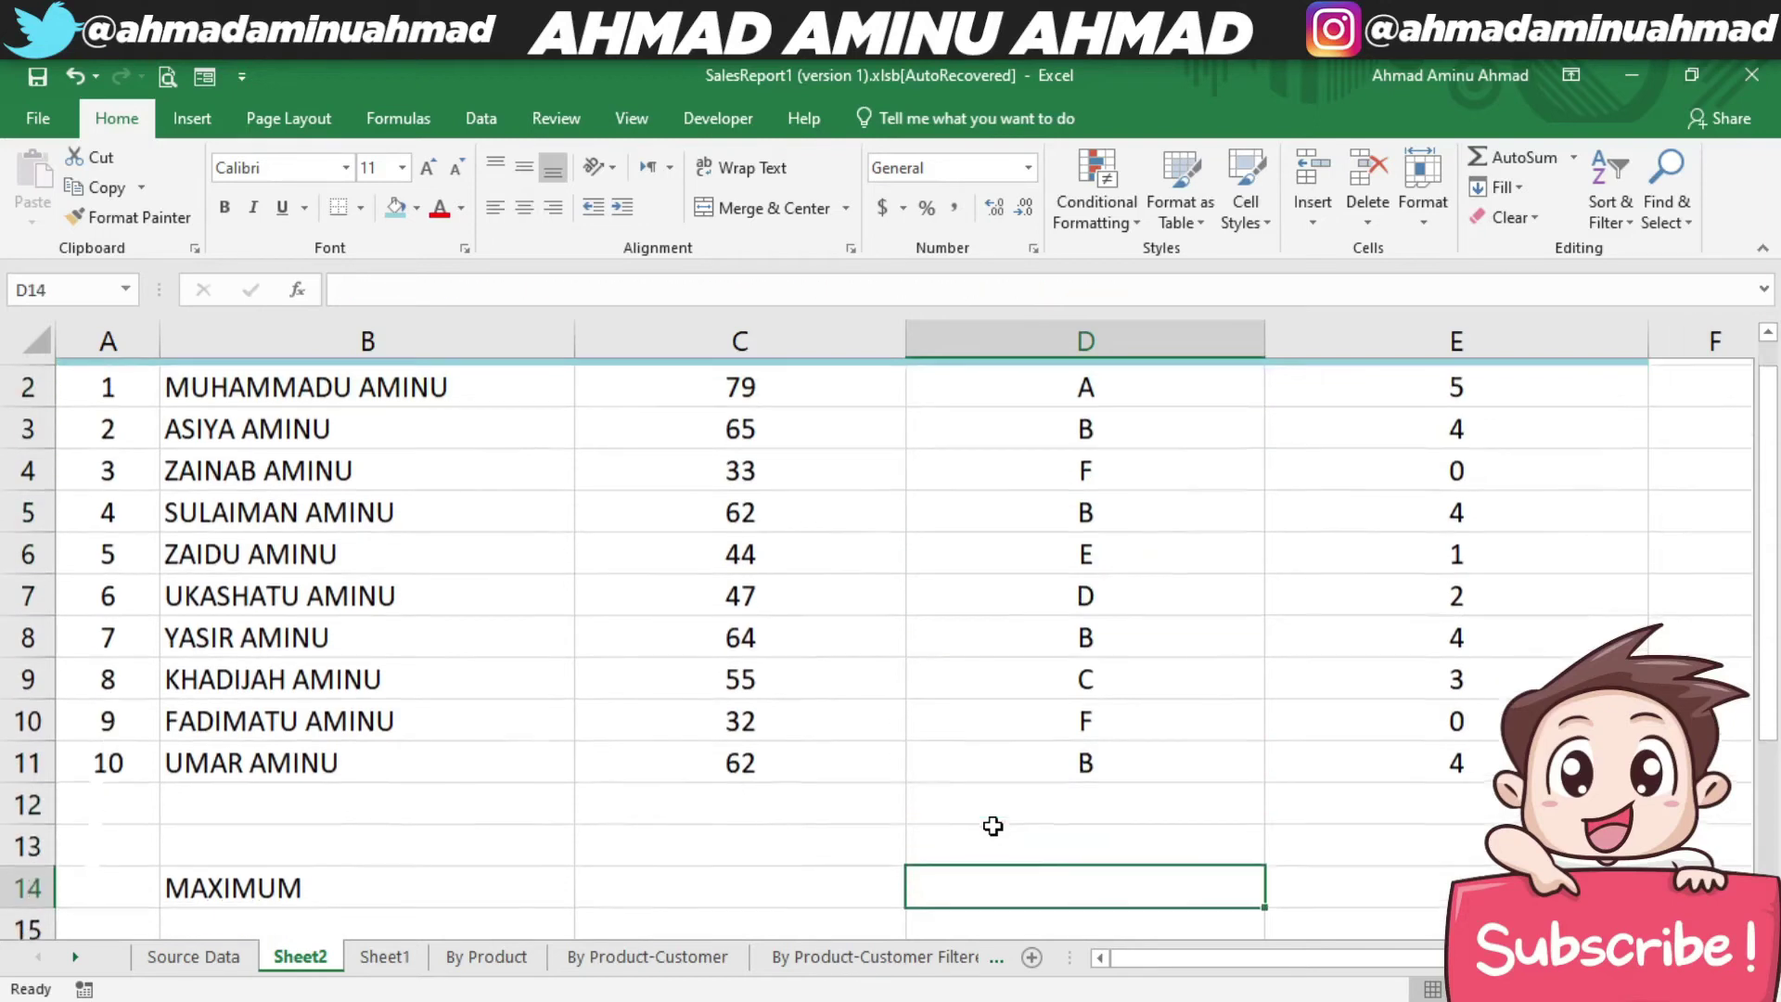
key("Up")
key("Up")
key("Up")
key("Up")
key("ctrl+Up")
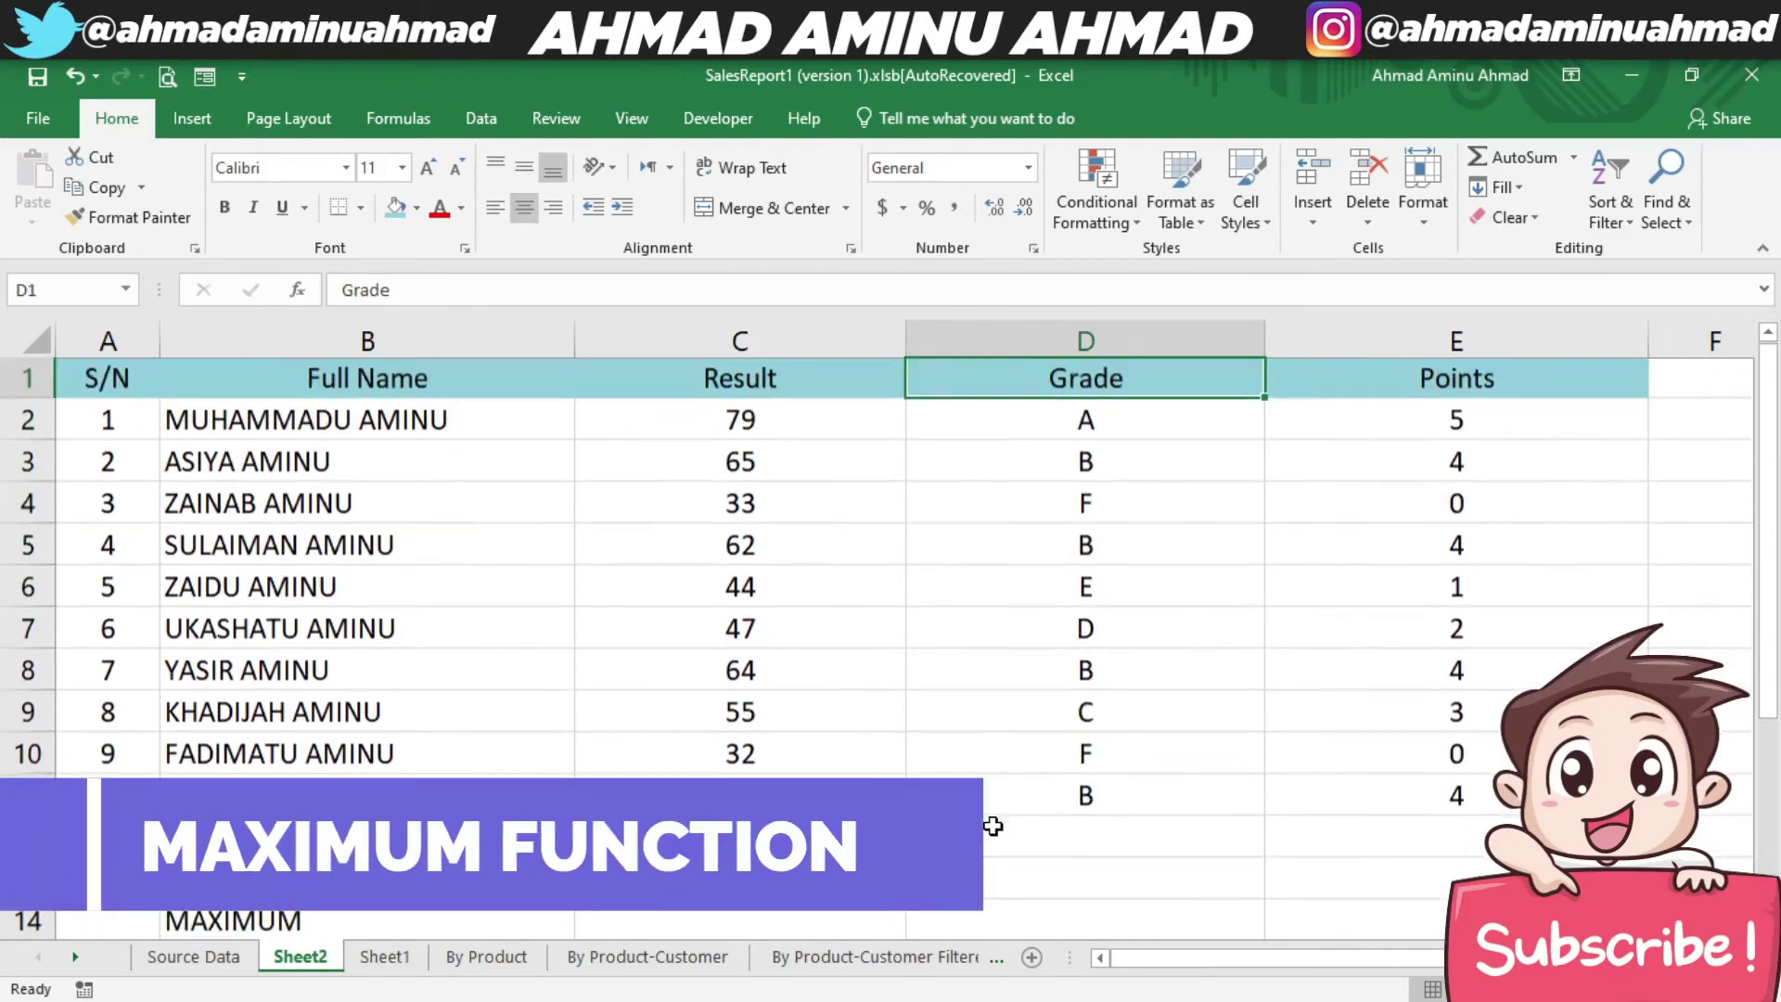
key("Down")
- Clear the MAXIMUM label from B14 and retype MAXIMUM in B13
left_click(232, 921)
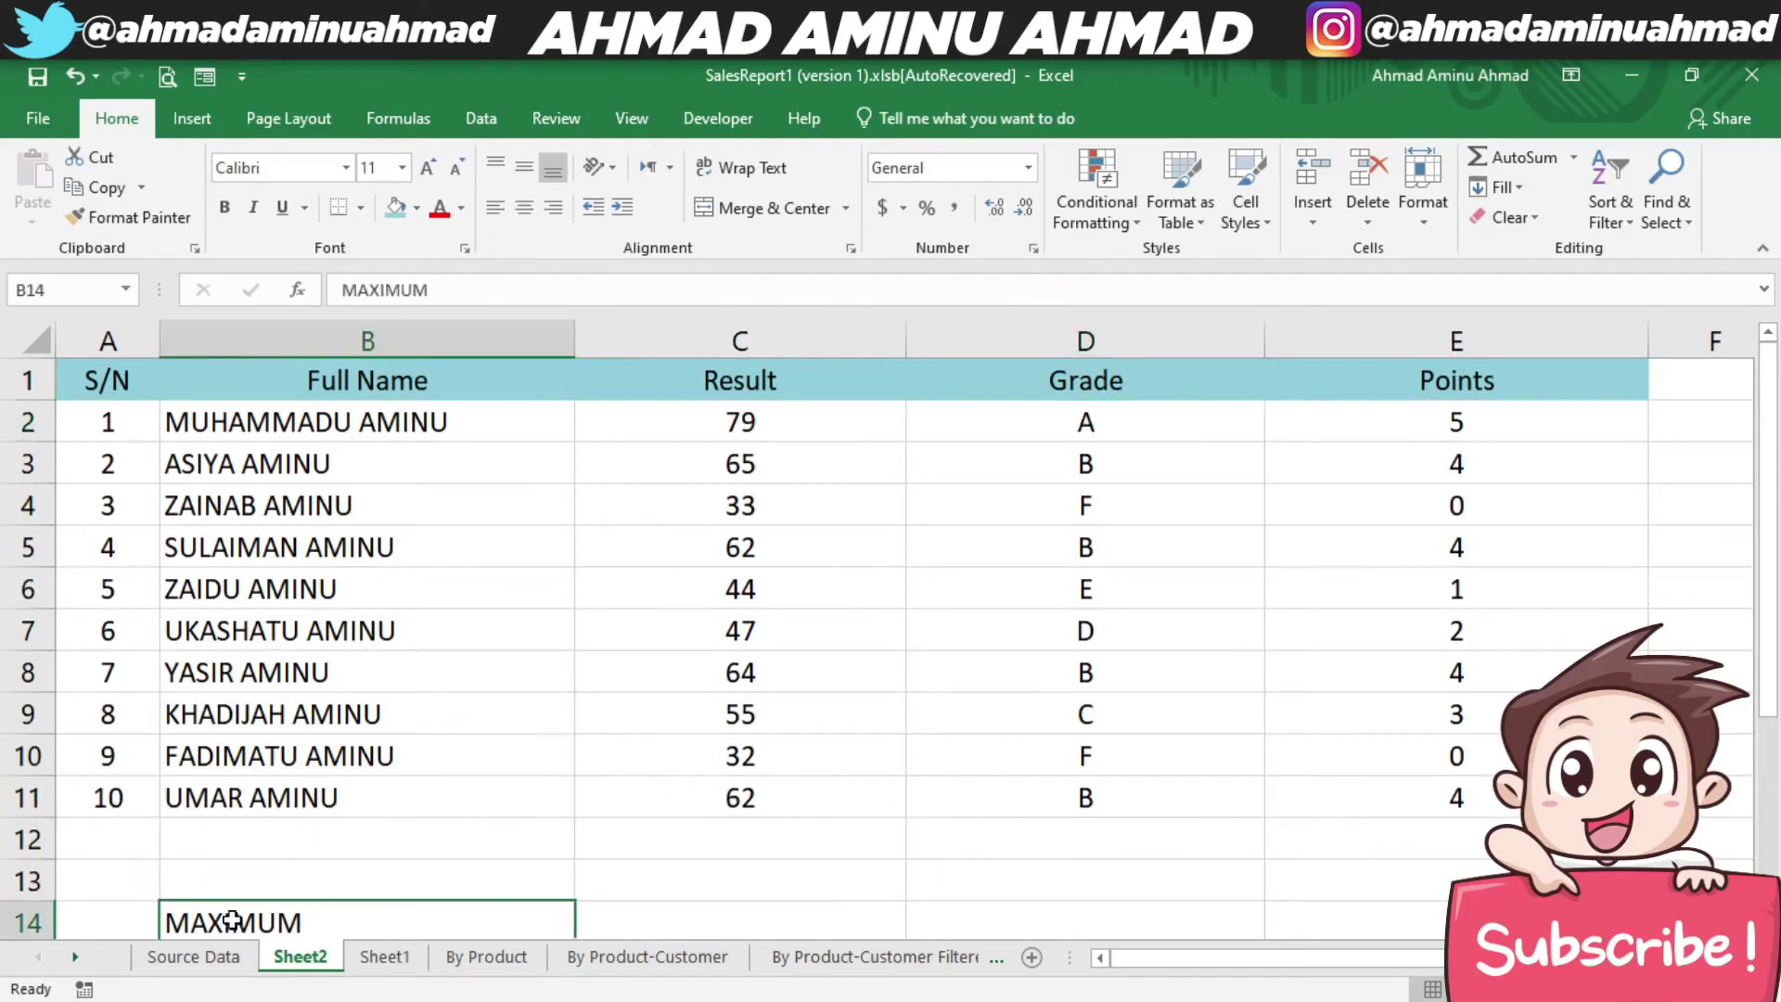
key("Delete")
key("Up")
type("MAXI")
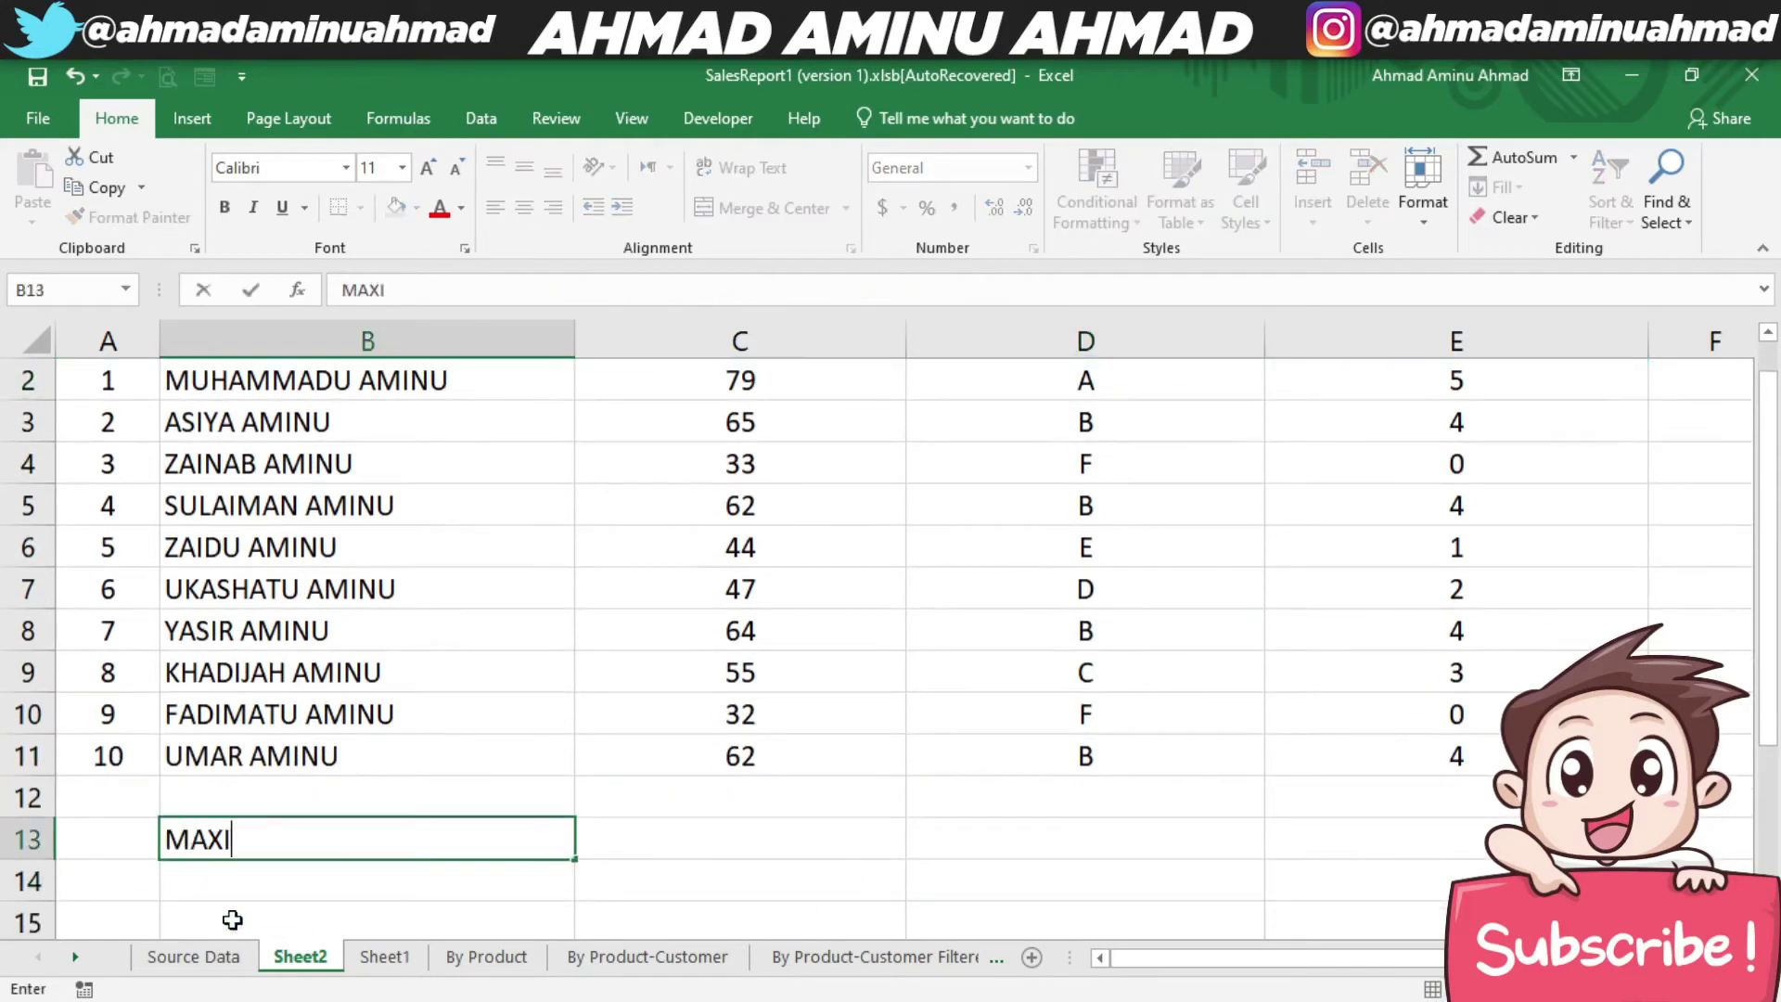
type("MUM")
key("Right")
key("Right")
- Look over the Grade and Result columns, ending back on the MAXIMUM label in B13
key("Up")
key("Up")
key("Up")
key("Up")
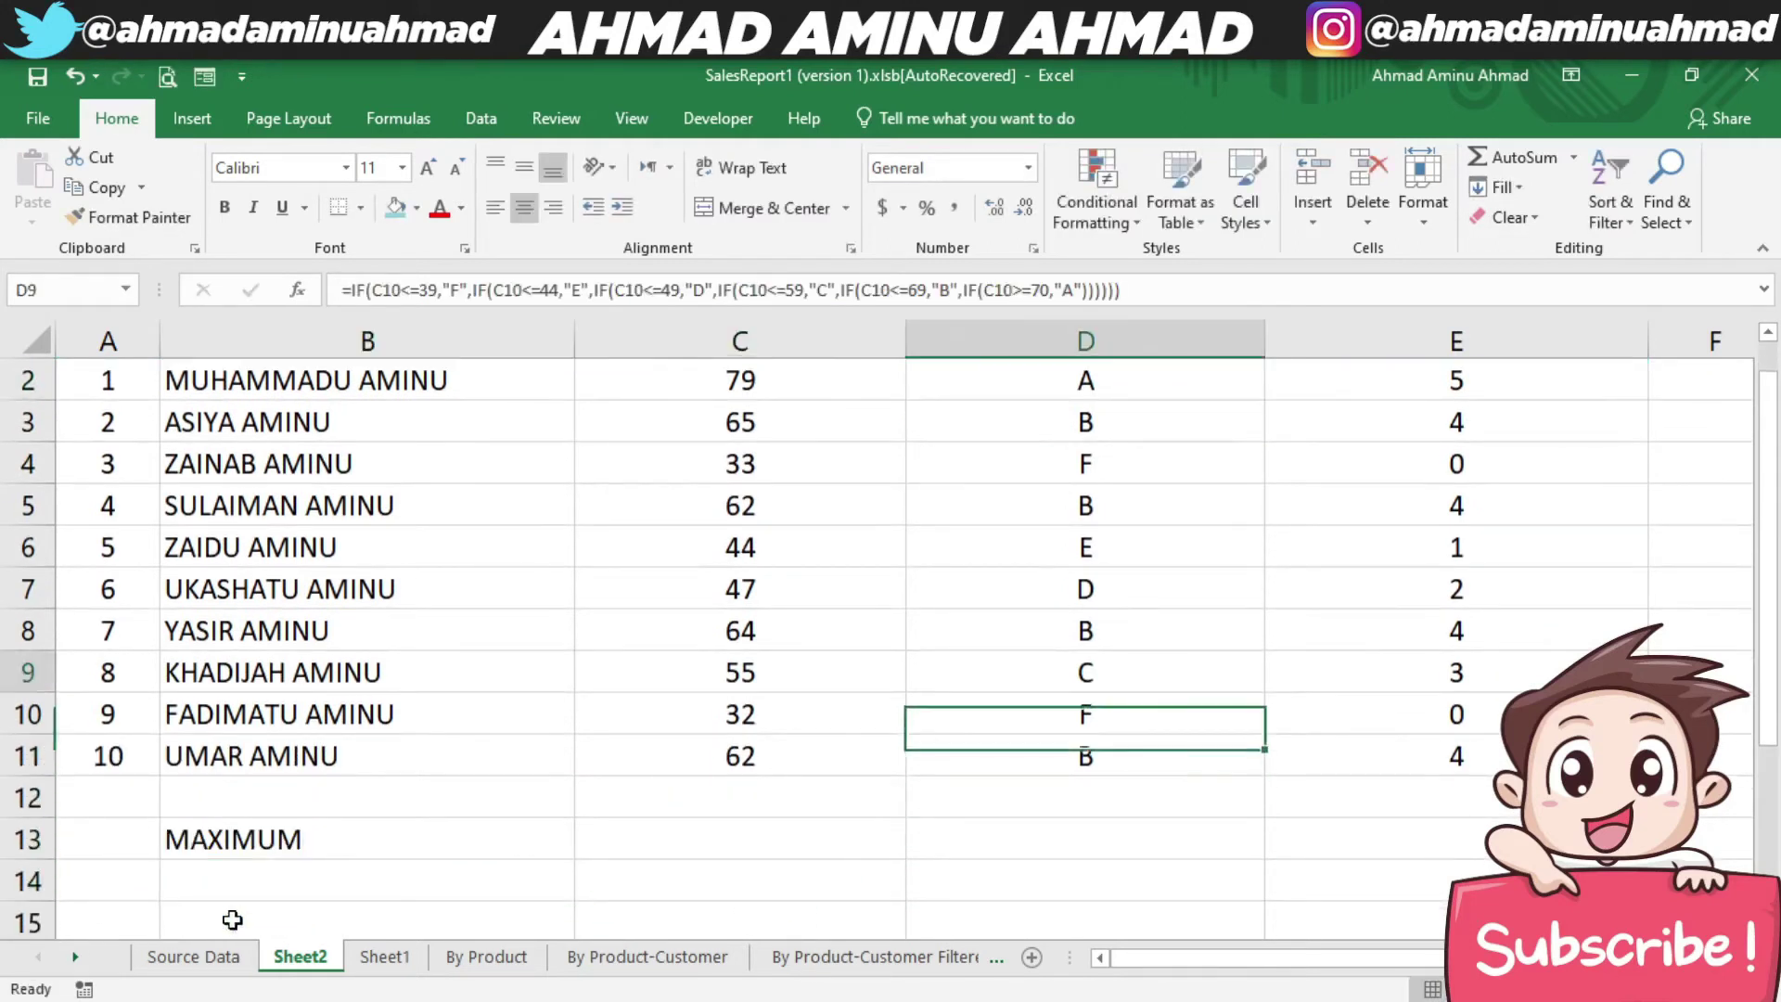
key("Up")
key("Up")
key("Up")
key("Left")
key("Left")
key("Down")
key("Down")
key("Down")
key("Down")
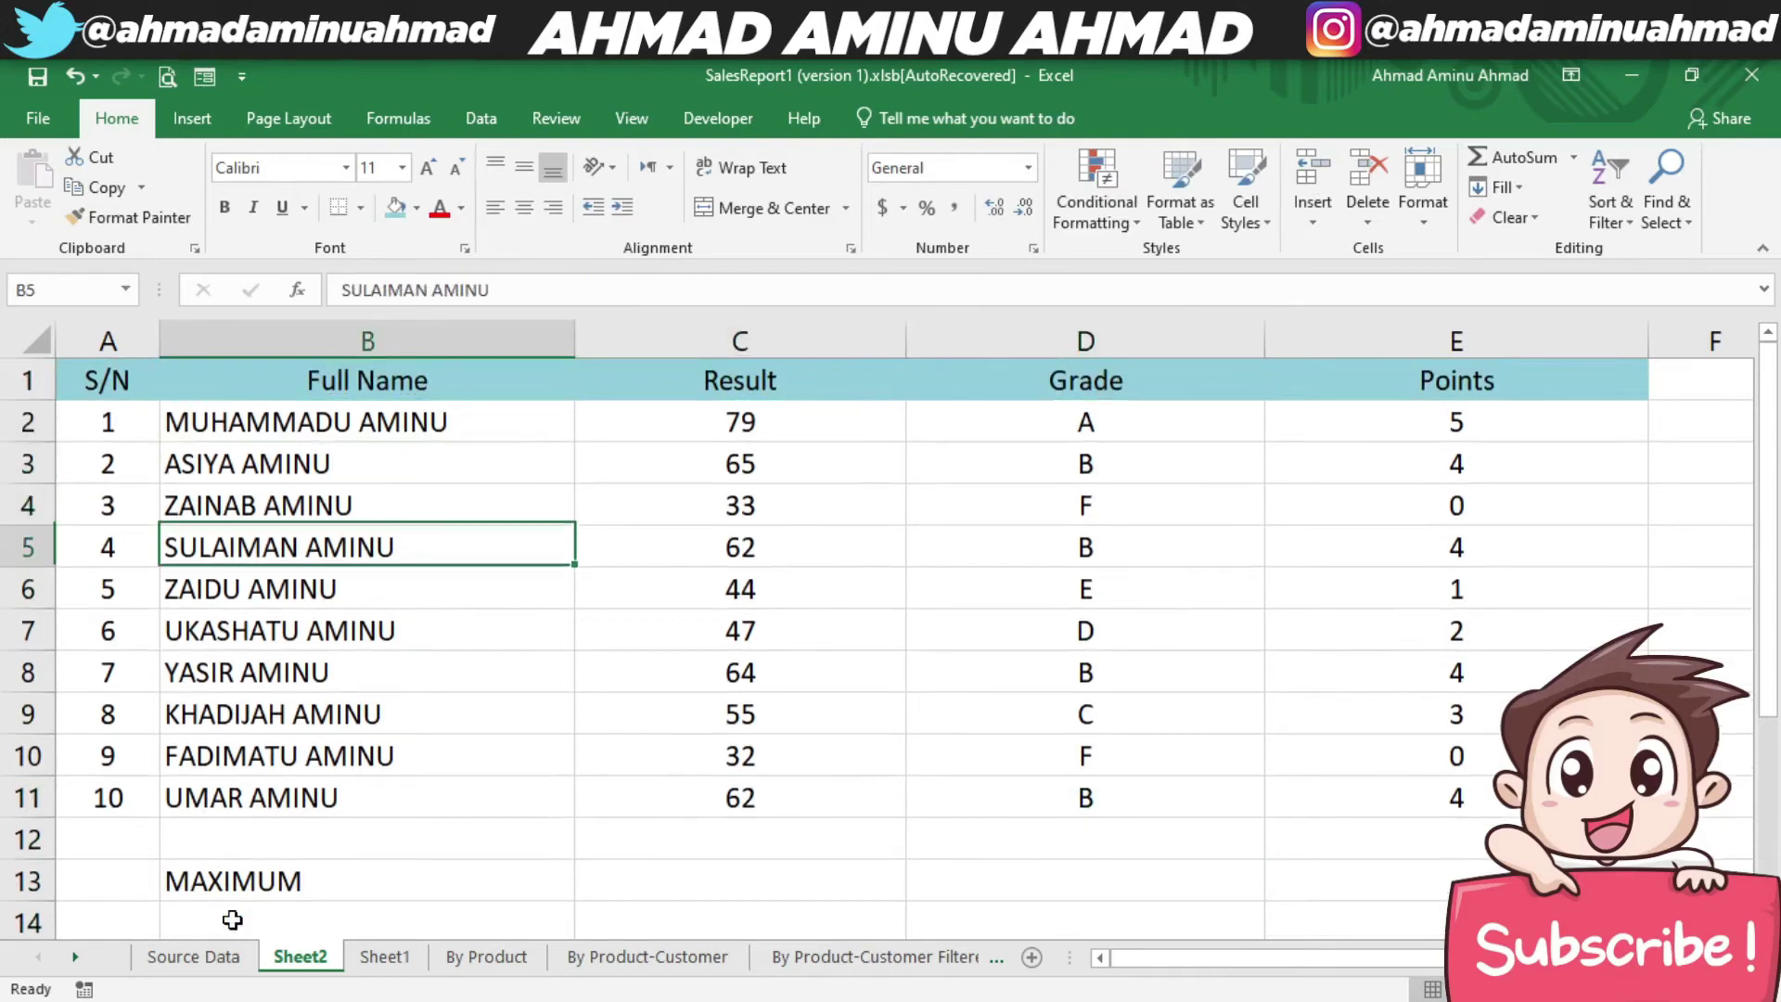
key("Down")
key("Right")
key("Down")
key("Down")
key("Down")
key("Down")
key("Down")
key("Down")
key("Left")
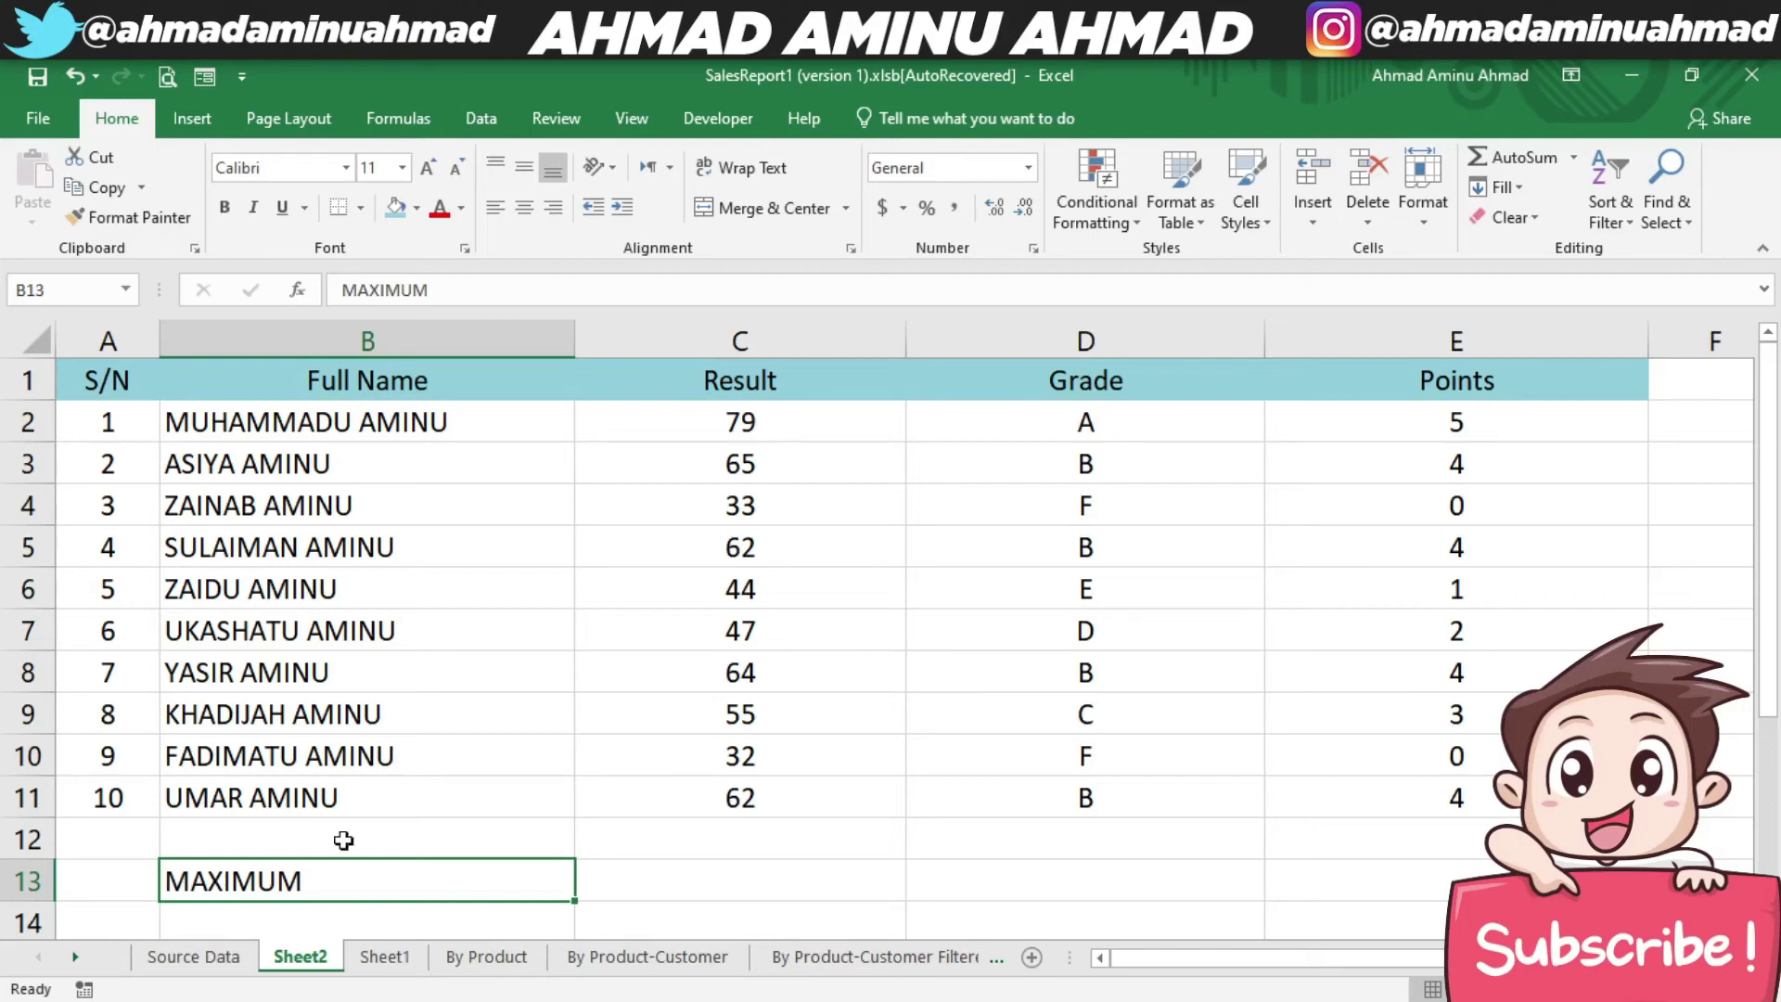
- Enter =MAX(C2:C11) in C13 to show 79, and centre the value
left_click(664, 891)
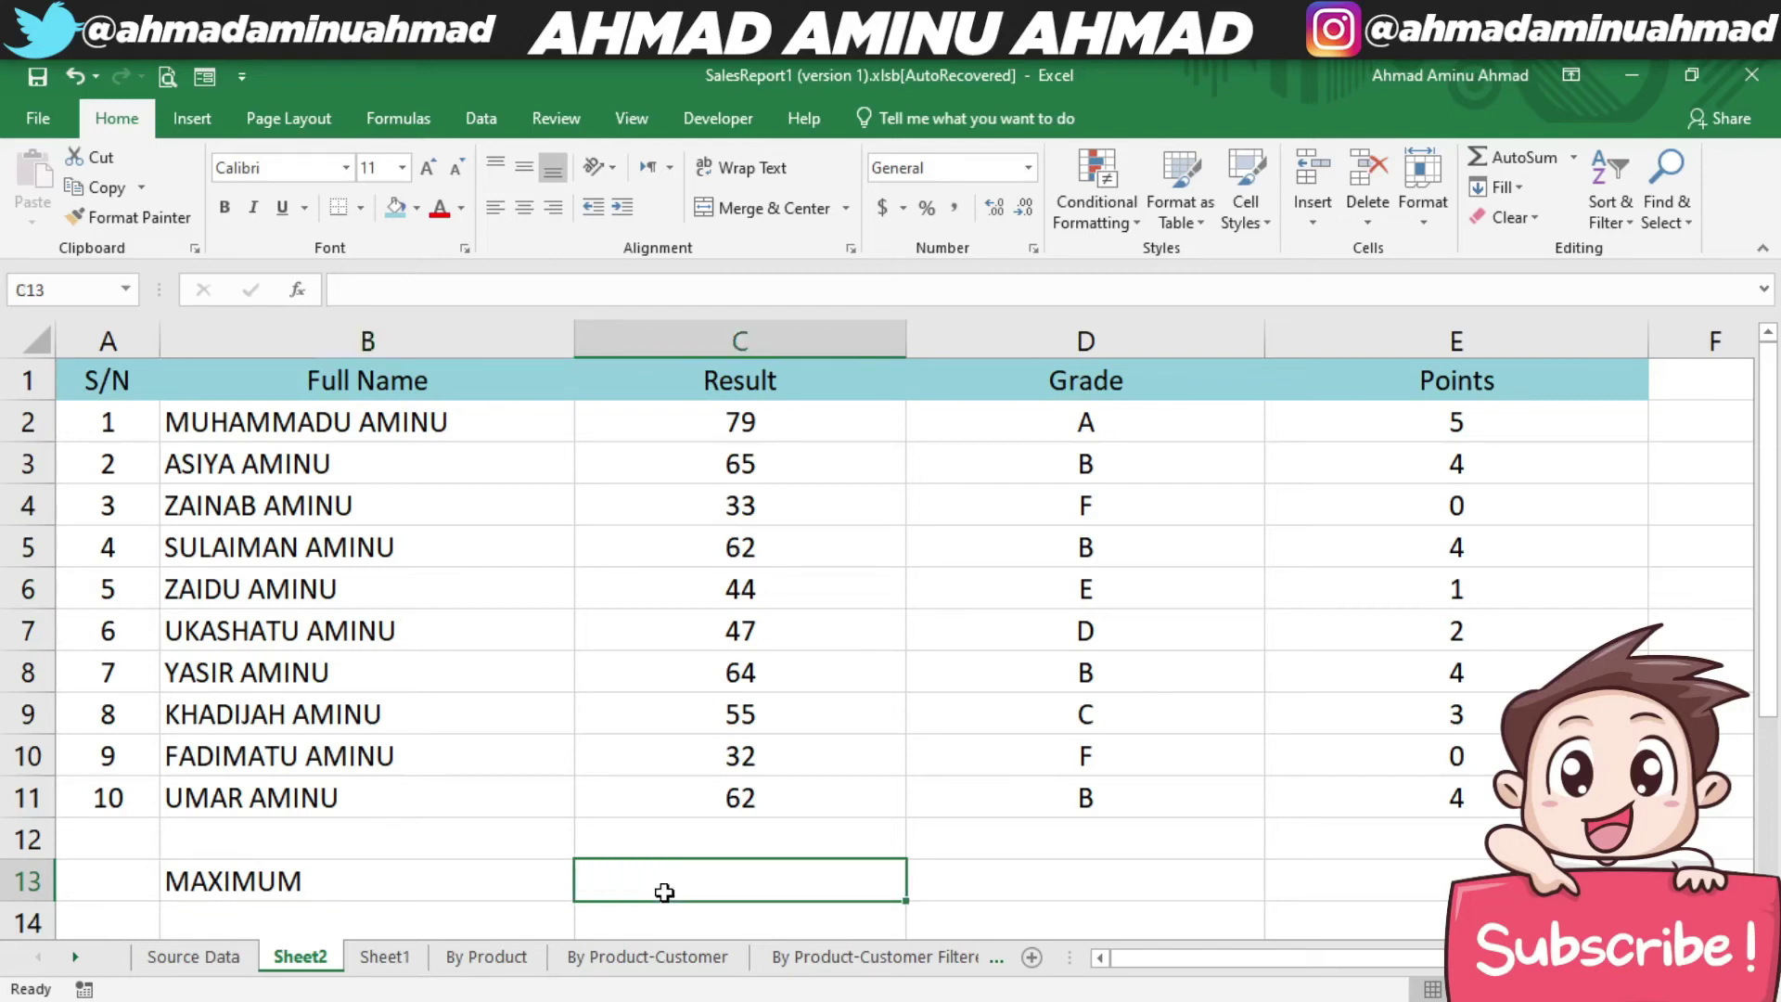
type("=")
type("MAX(")
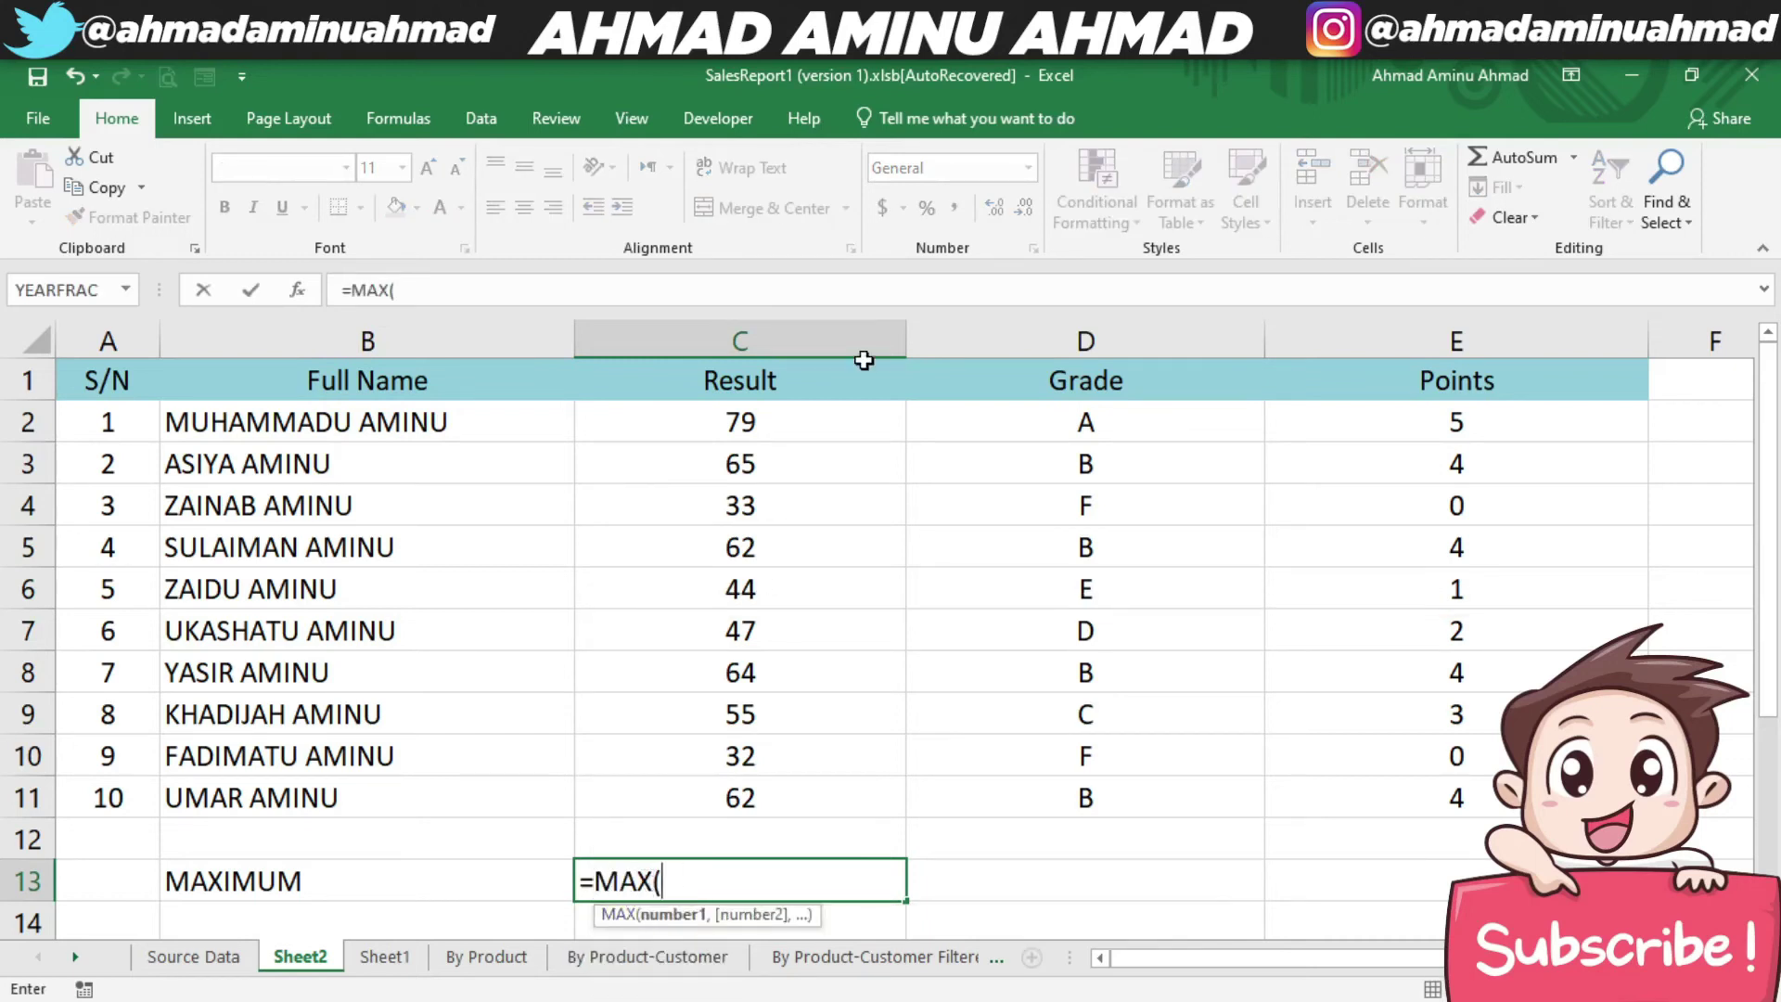
left_click_drag(794, 419, 771, 529)
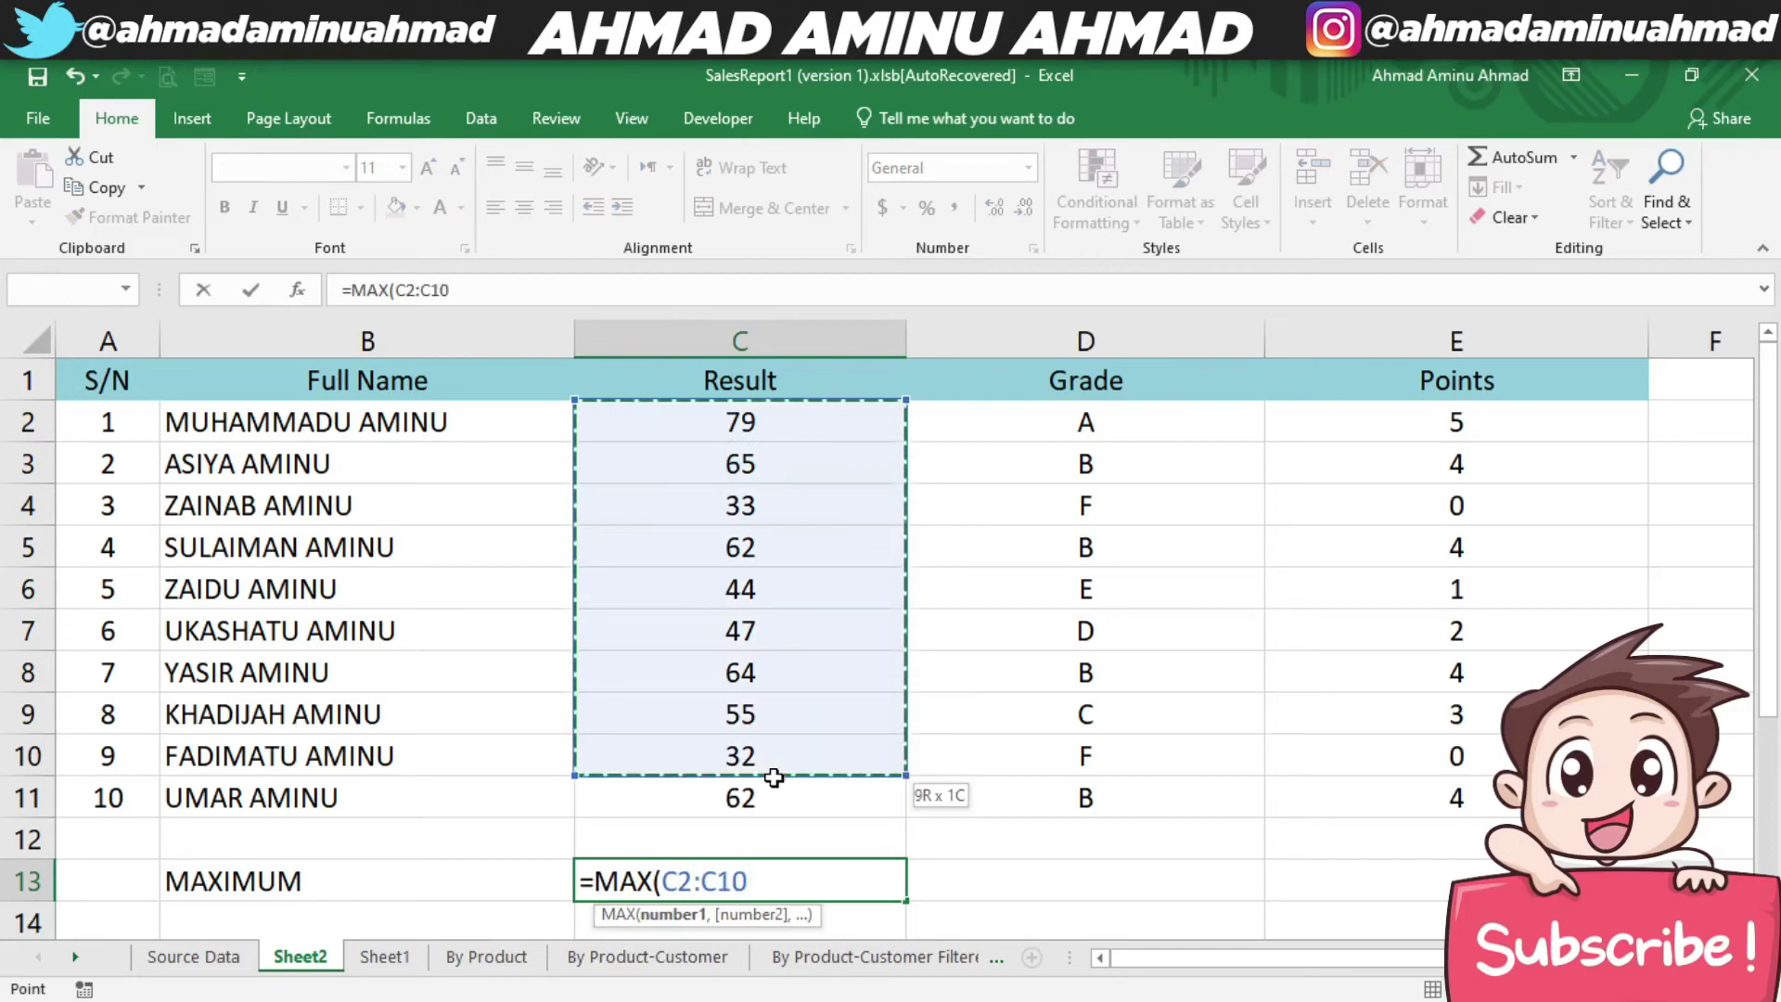
left_click_drag(774, 774, 774, 791)
type(")")
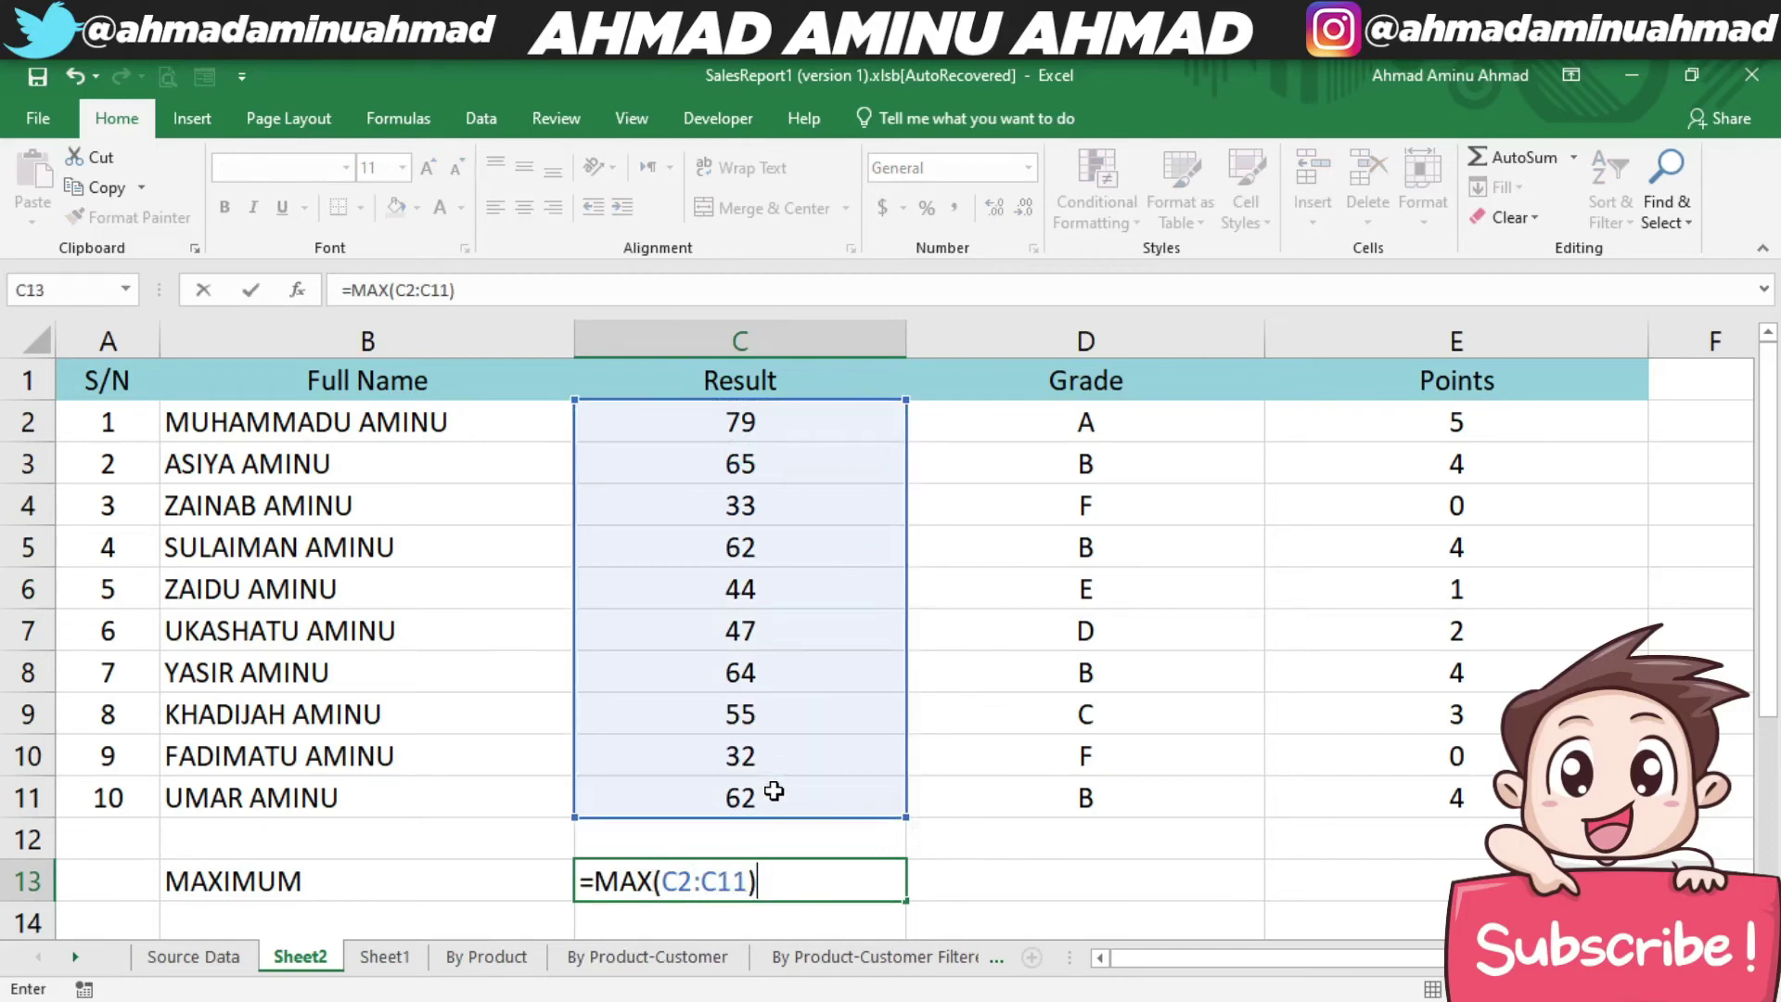
key("Return")
key("Up")
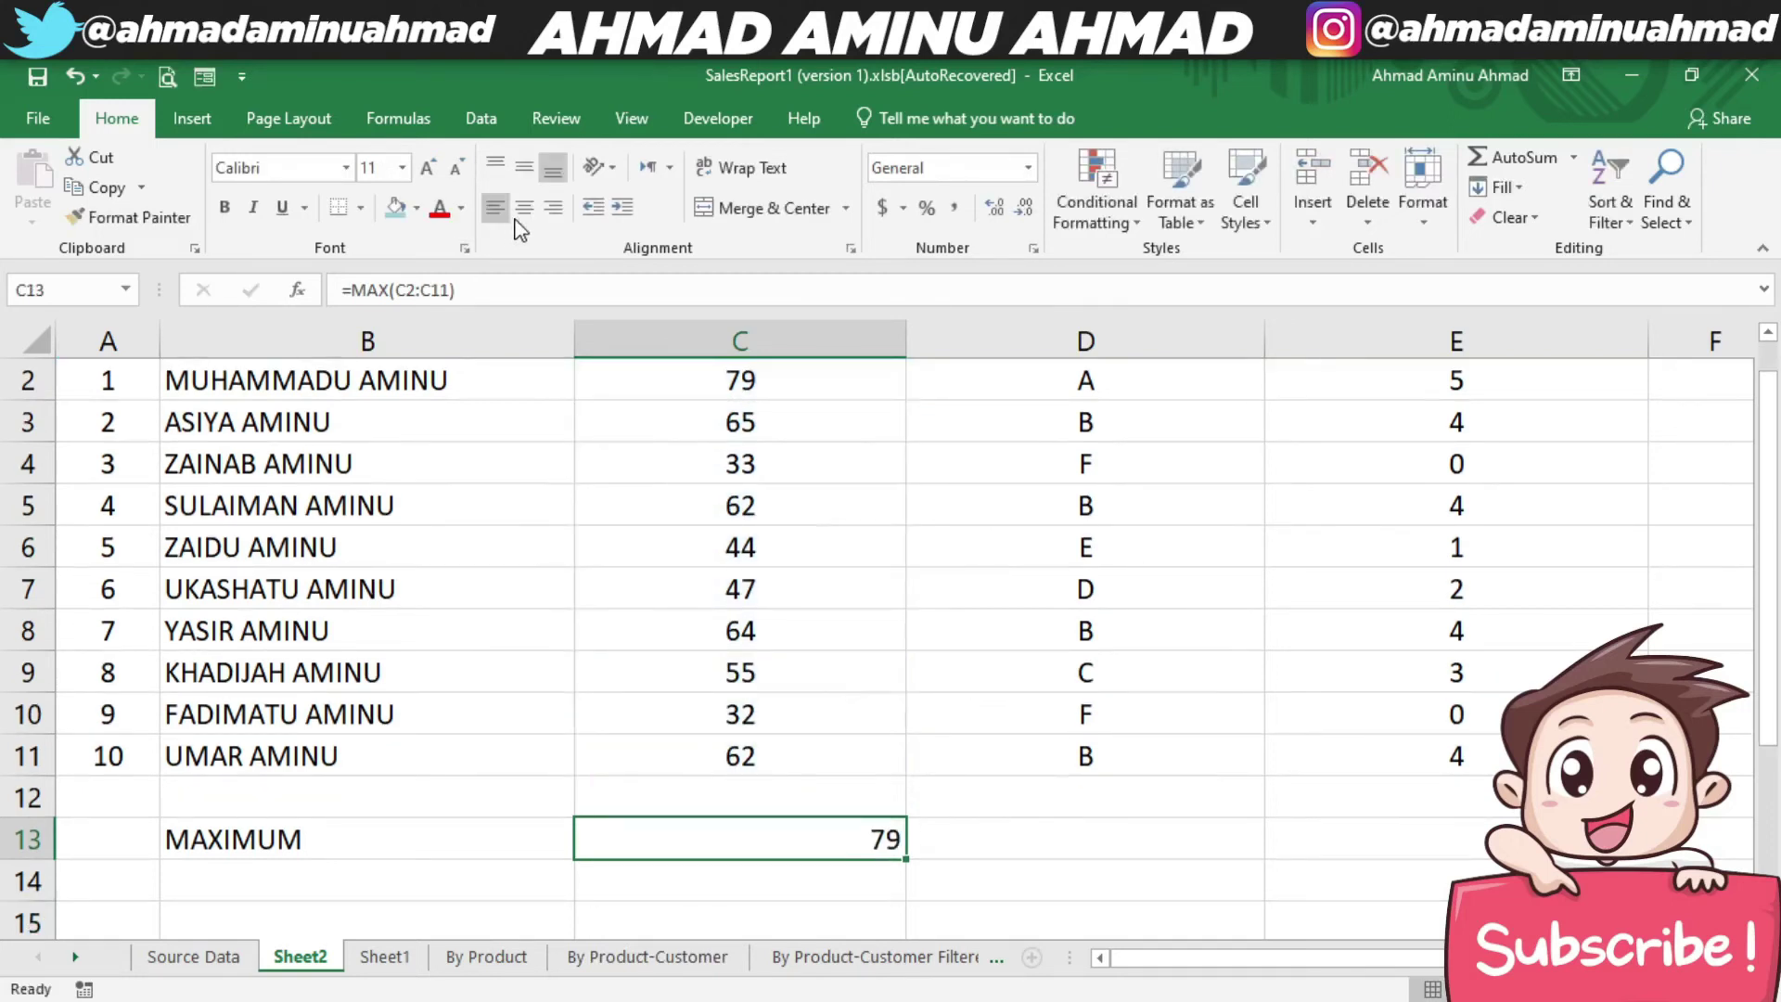
left_click(524, 207)
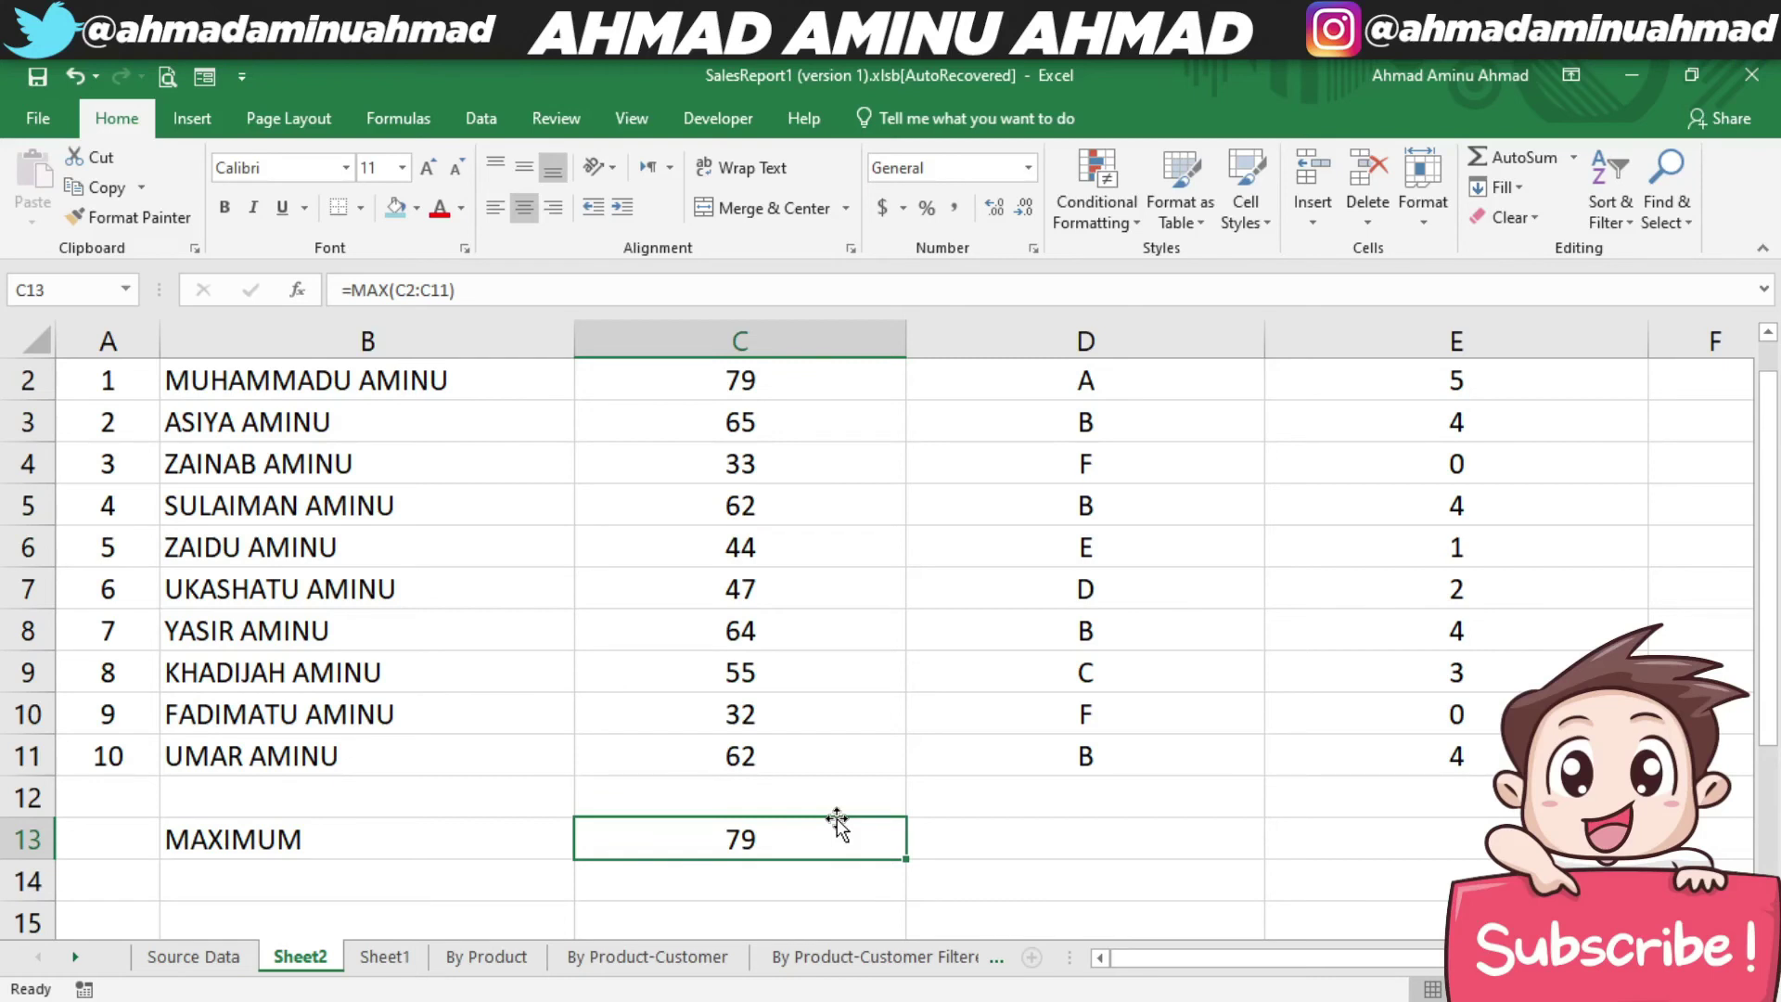
- Re-enter the =MAX formula over the ten Results in C13
key("Up")
key("Up")
key("Down")
key("Down")
type("=MAX(")
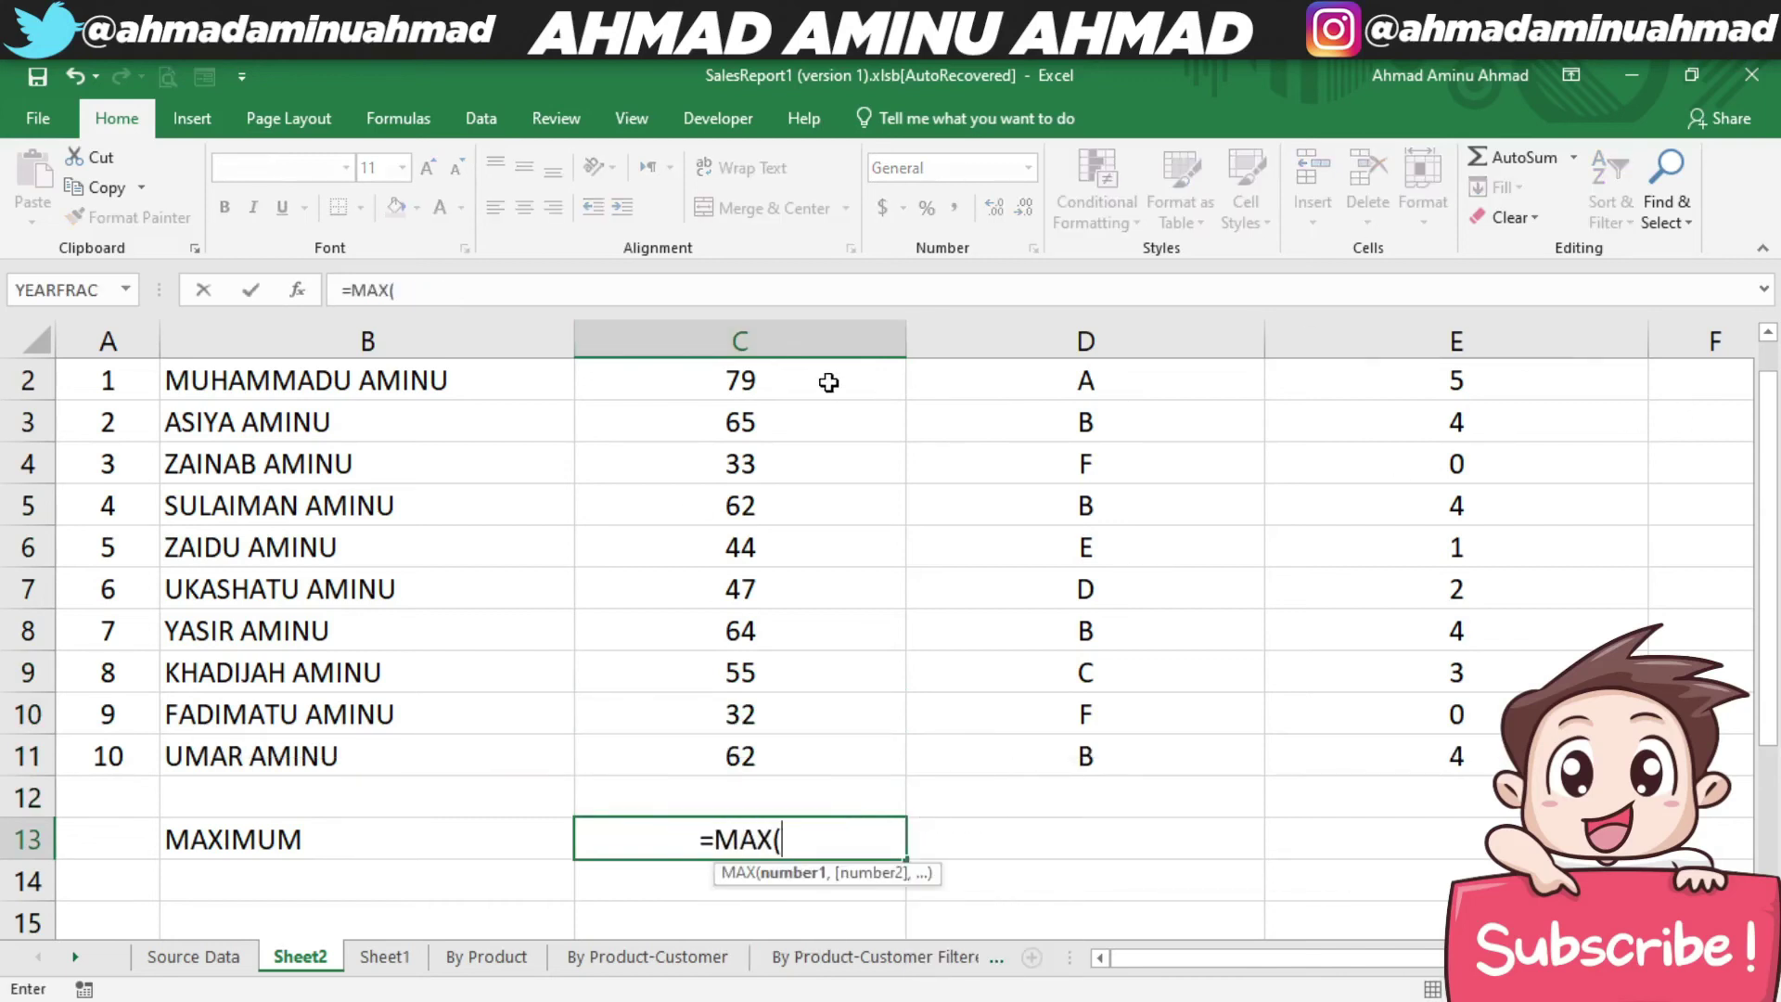
left_click_drag(826, 382, 794, 751)
key("Return")
- Change the Results in C7 to 88 and C9 to 99, and check that the maximum becomes 99
key("Up")
key("Up")
key("Up")
key("Up")
key("Up")
key("Up")
type("88")
key("Return")
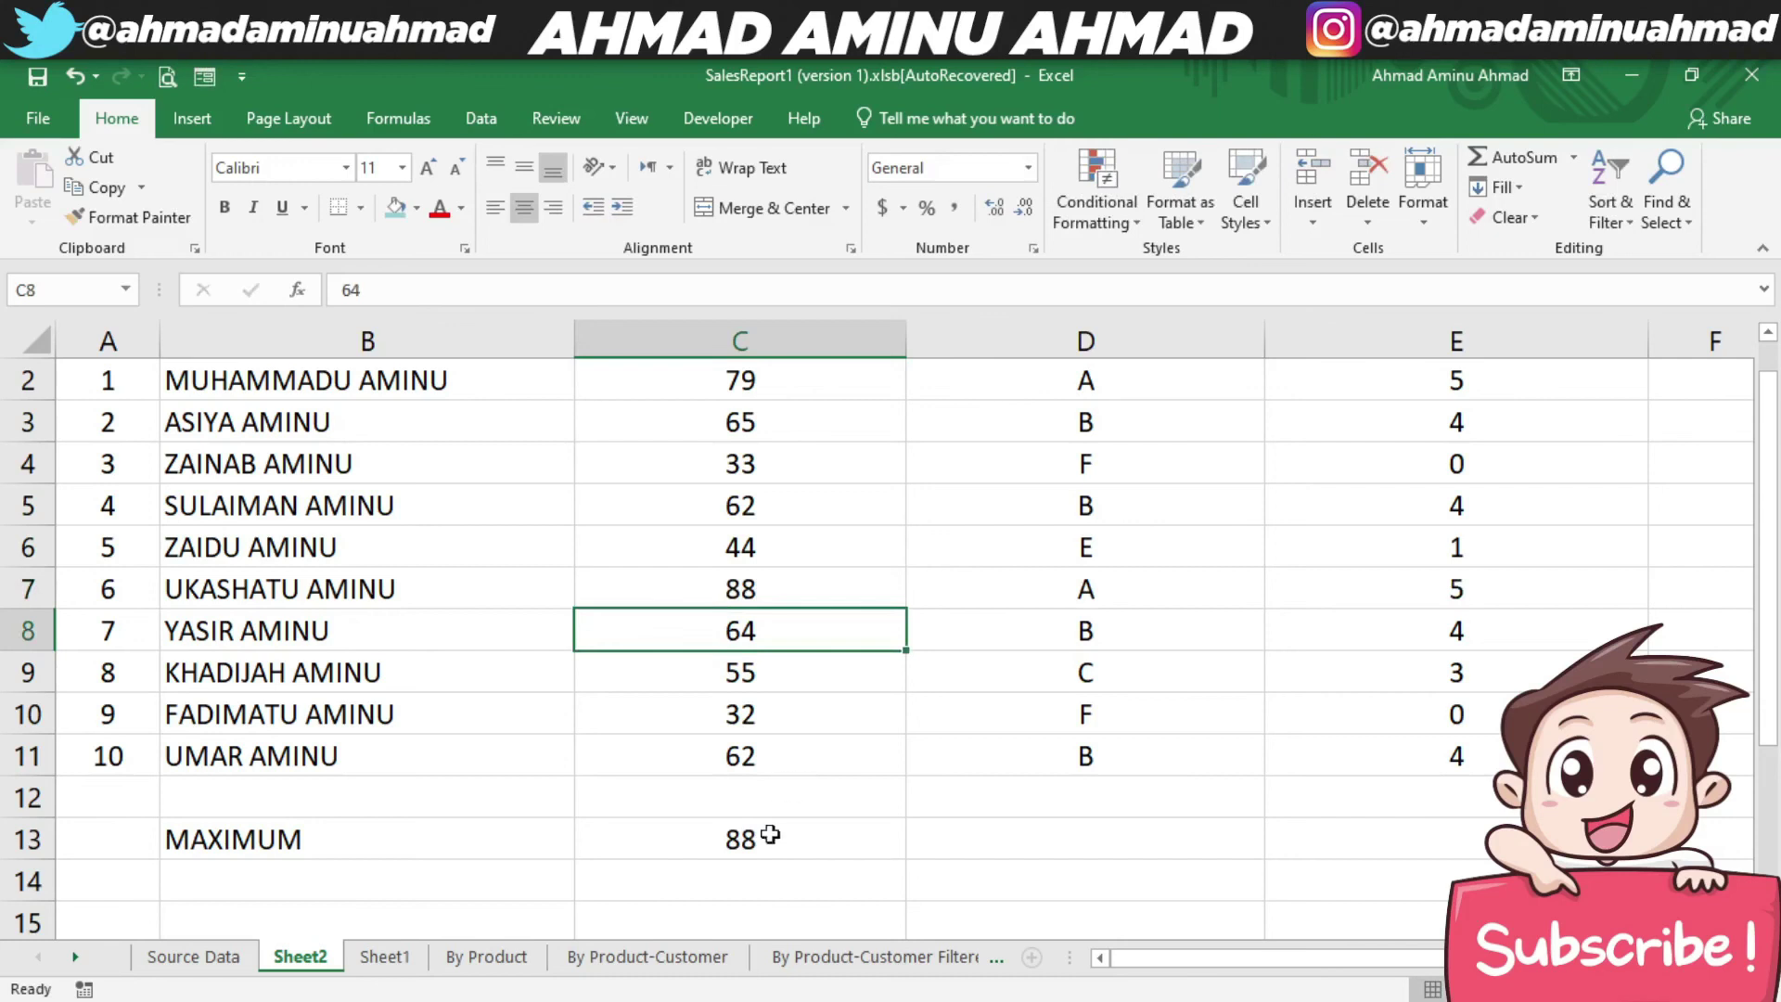
left_click(772, 851)
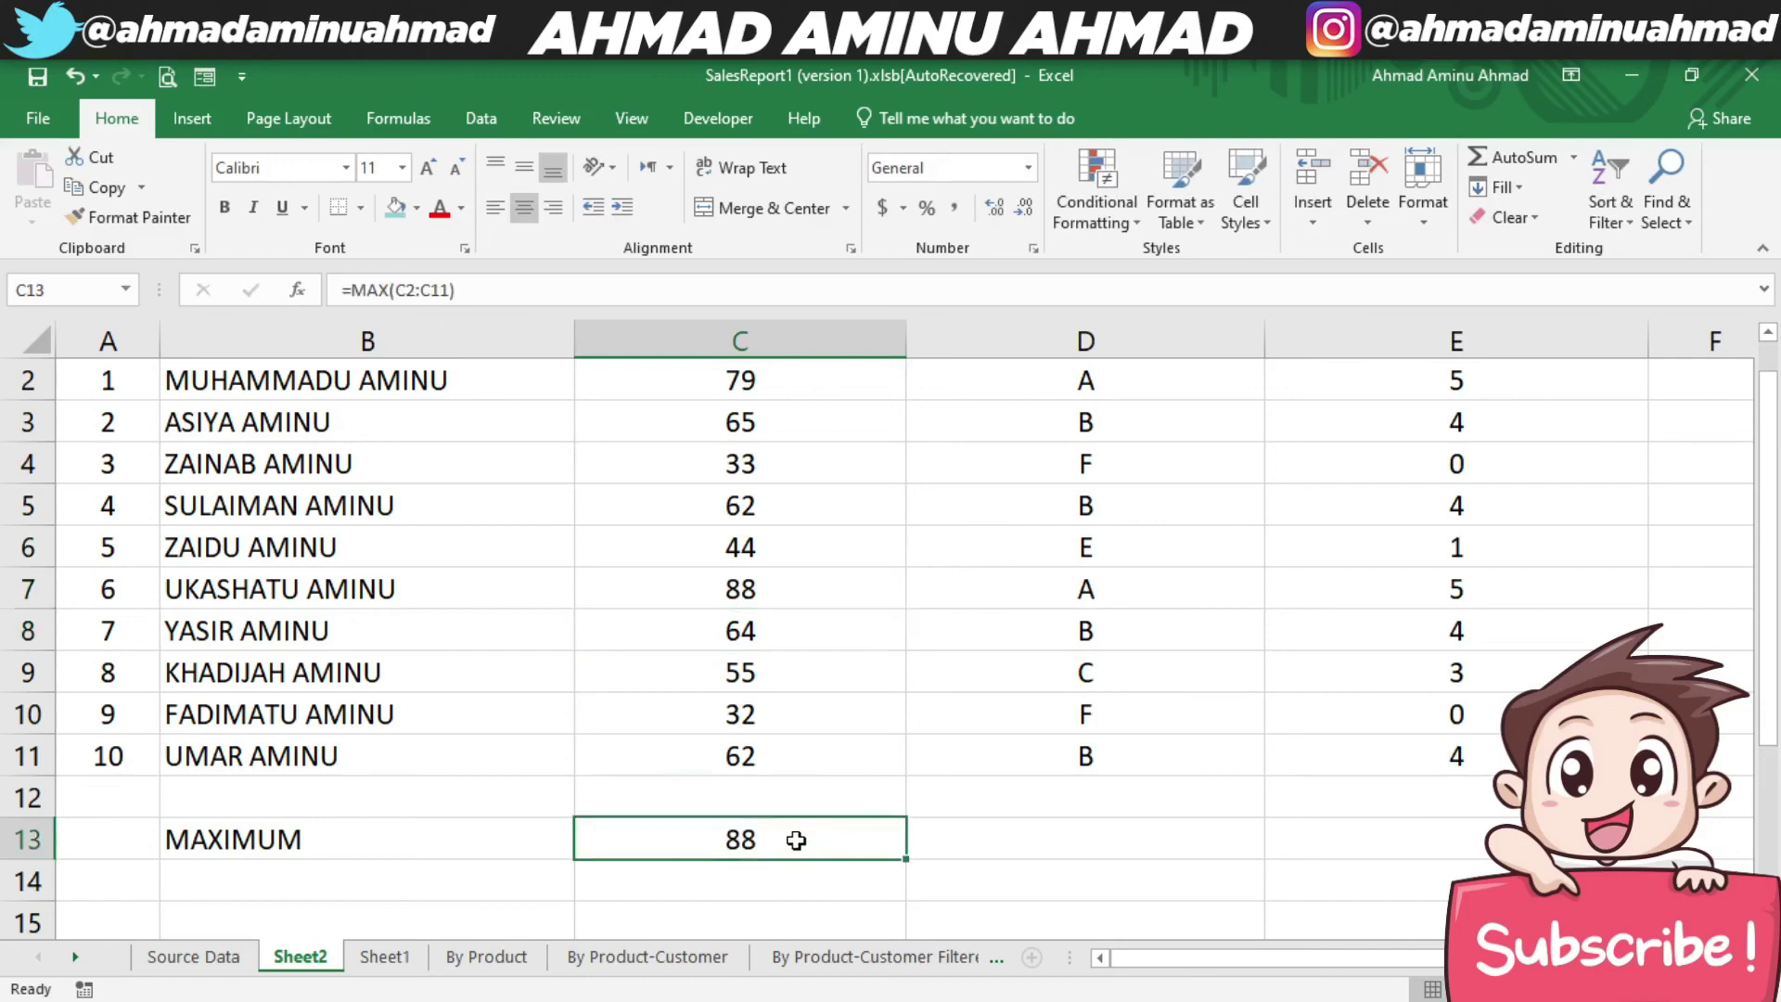
left_click(760, 680)
type("99")
key("Return")
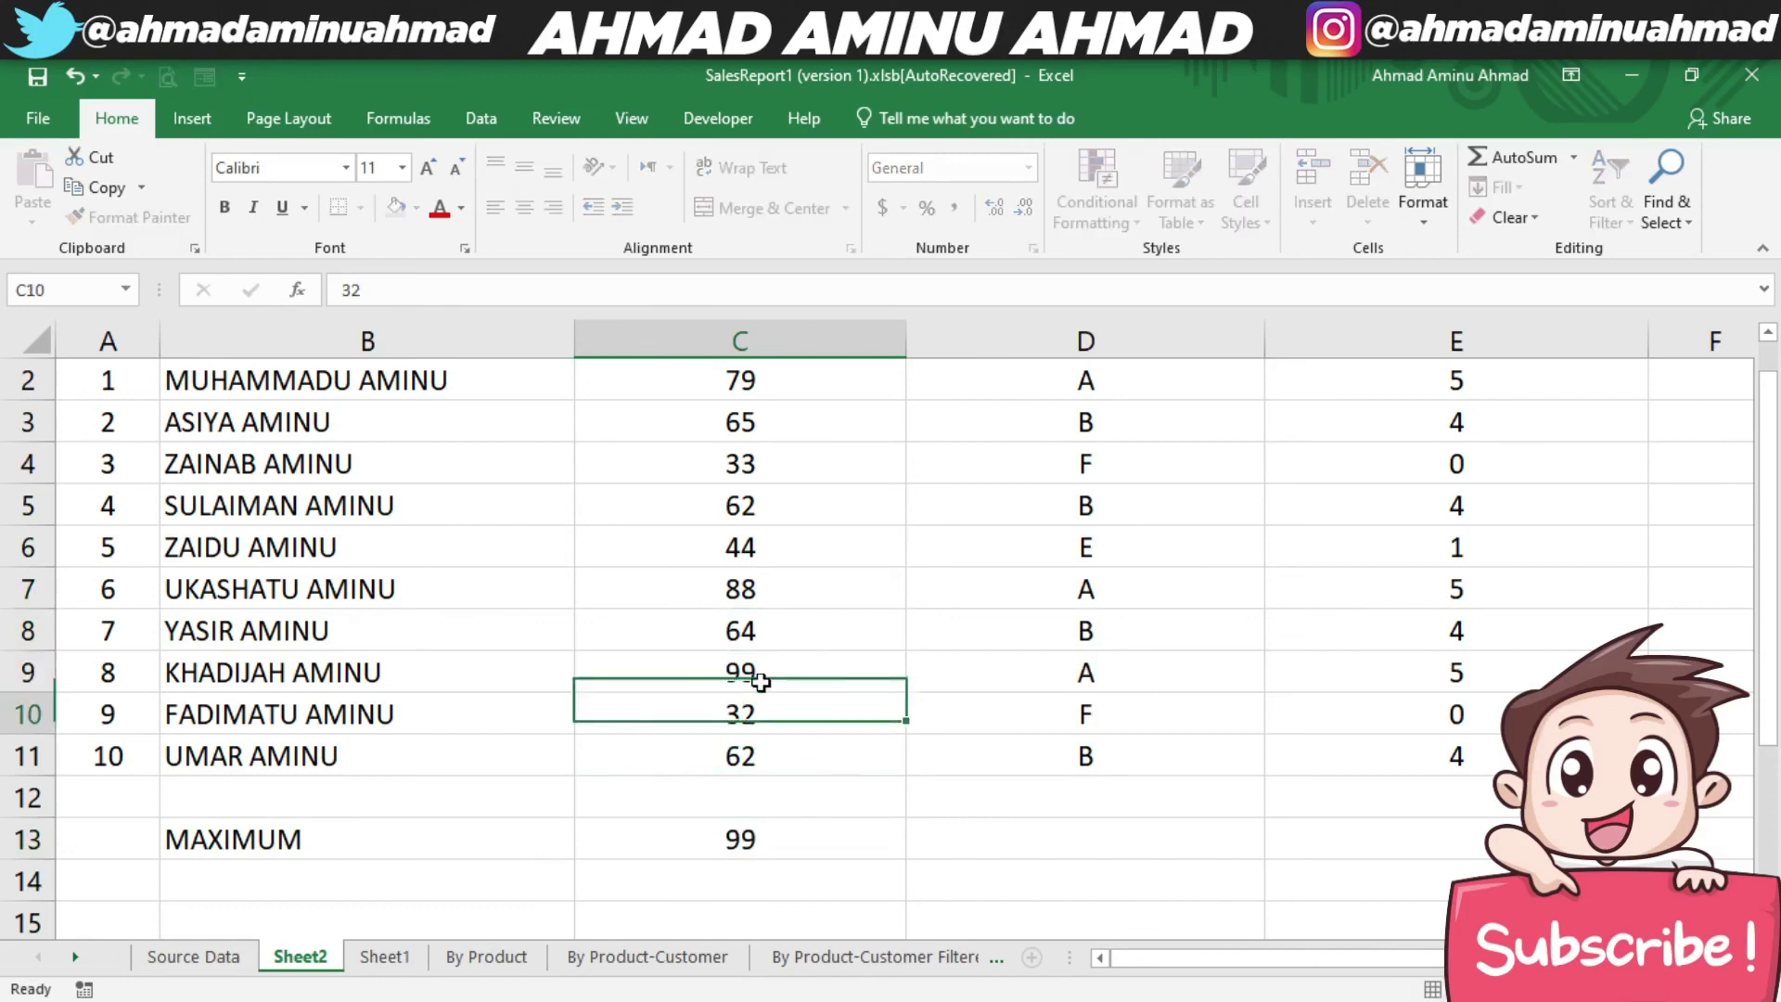
left_click(762, 845)
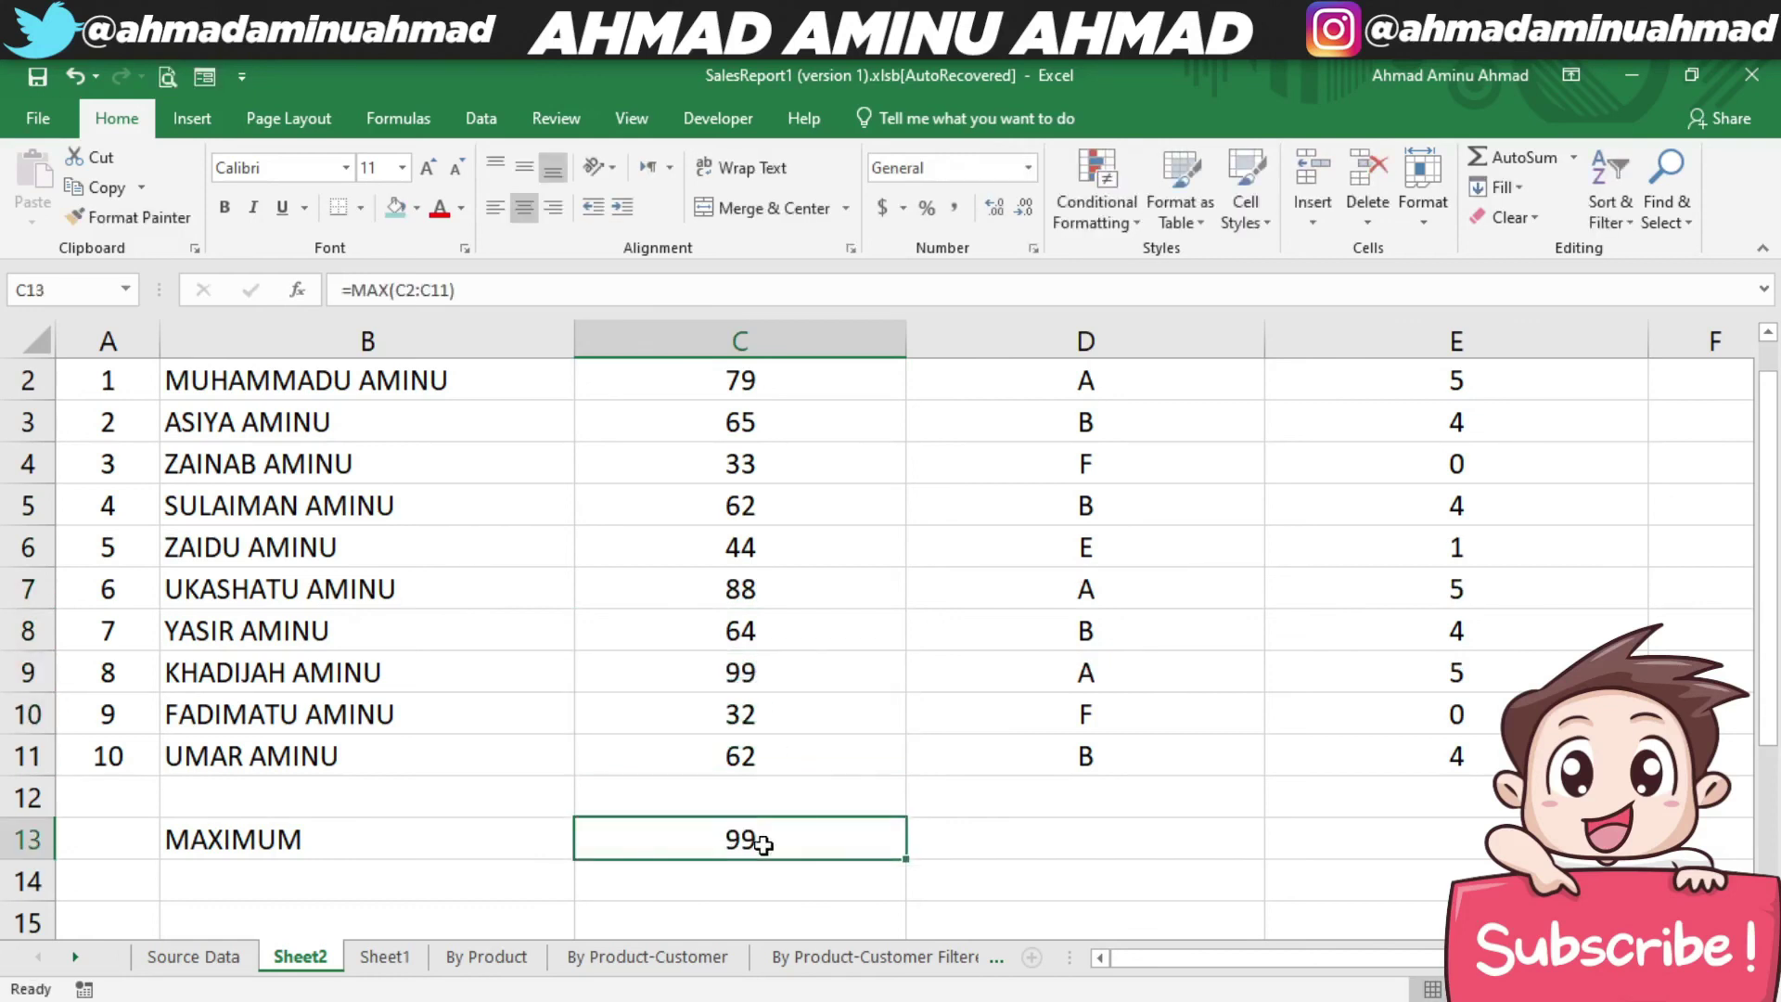